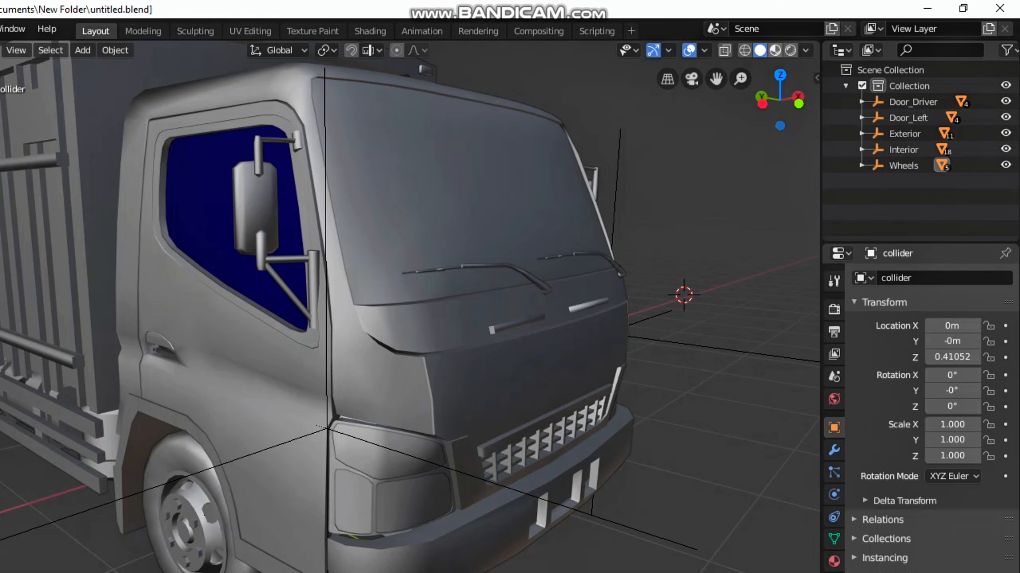
Step: Display the truck in Material Preview shading and view its cab and cargo body from the front corner
{"action": "key", "text": "z"}
{"action": "key", "text": "2"}
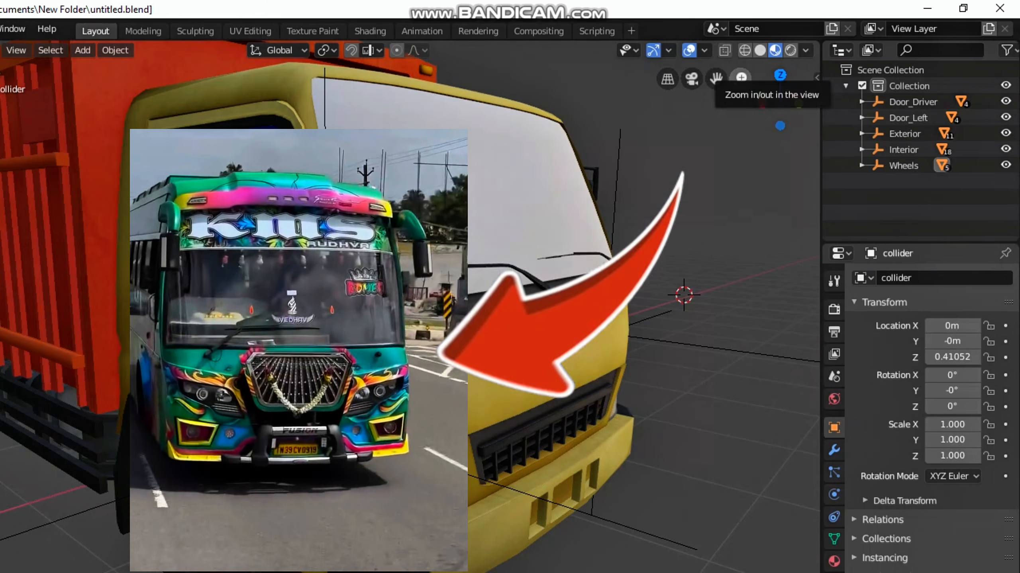
{"action": "left_click_drag", "start_coordinate": [740, 79], "coordinate": [740, 121]}
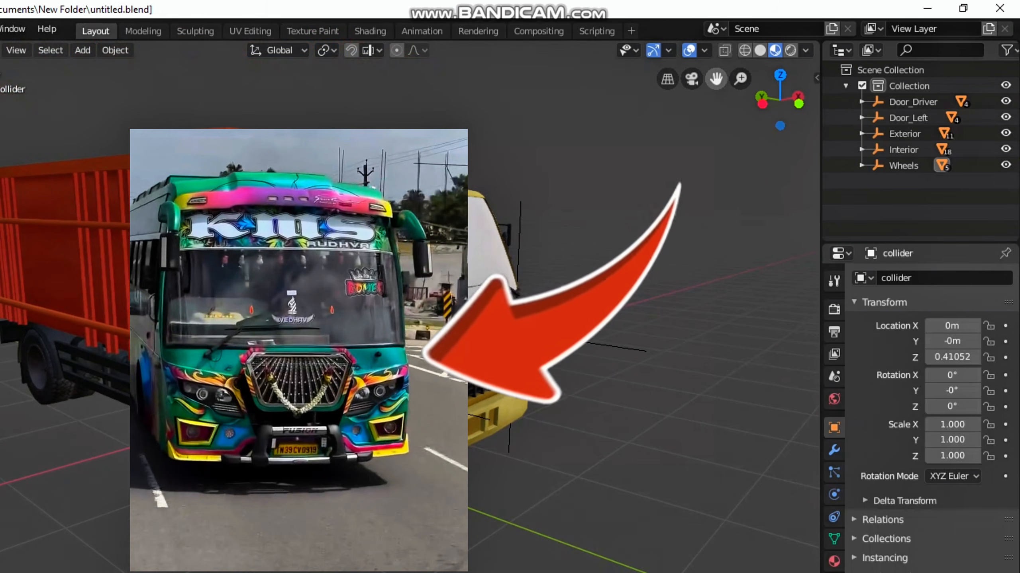
{"action": "left_click_drag", "start_coordinate": [715, 79], "coordinate": [783, 154]}
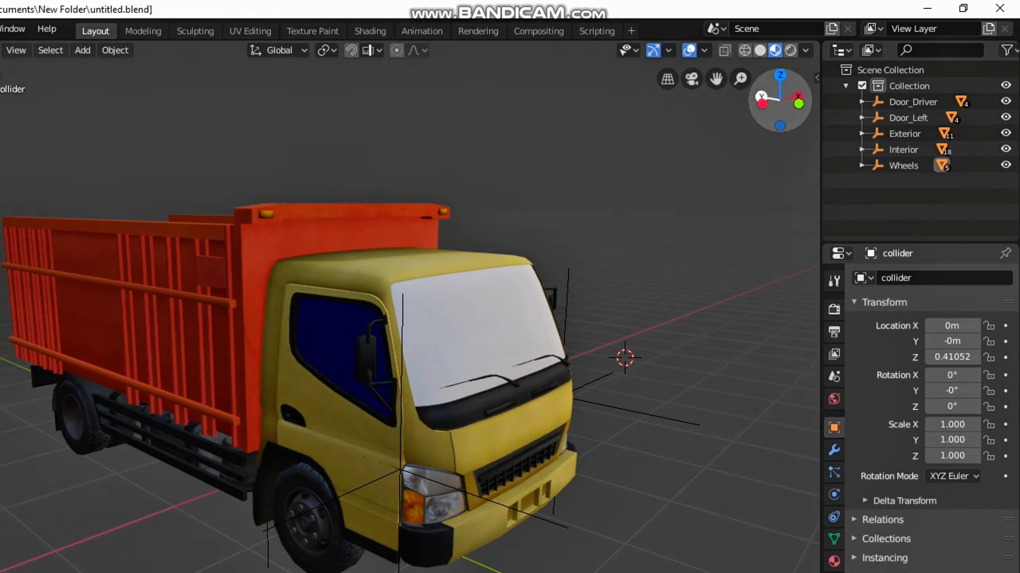
{"action": "left_click_drag", "start_coordinate": [770, 93], "coordinate": [770, 61]}
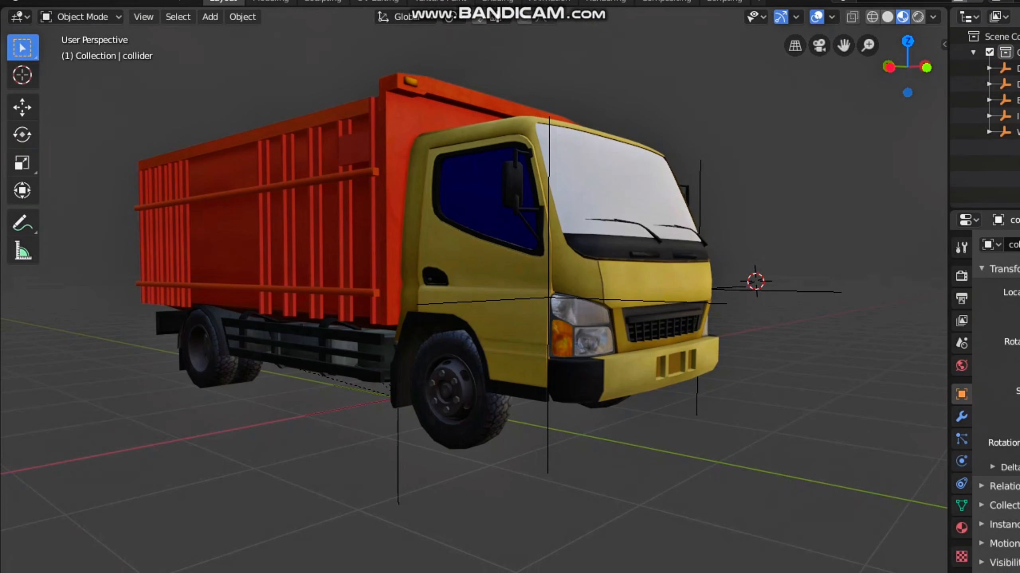
Step: Select the headlight and the front right turn signal in turn to check that they are separate objects
{"action": "left_click", "coordinate": [281, 225]}
{"action": "left_click", "coordinate": [588, 341]}
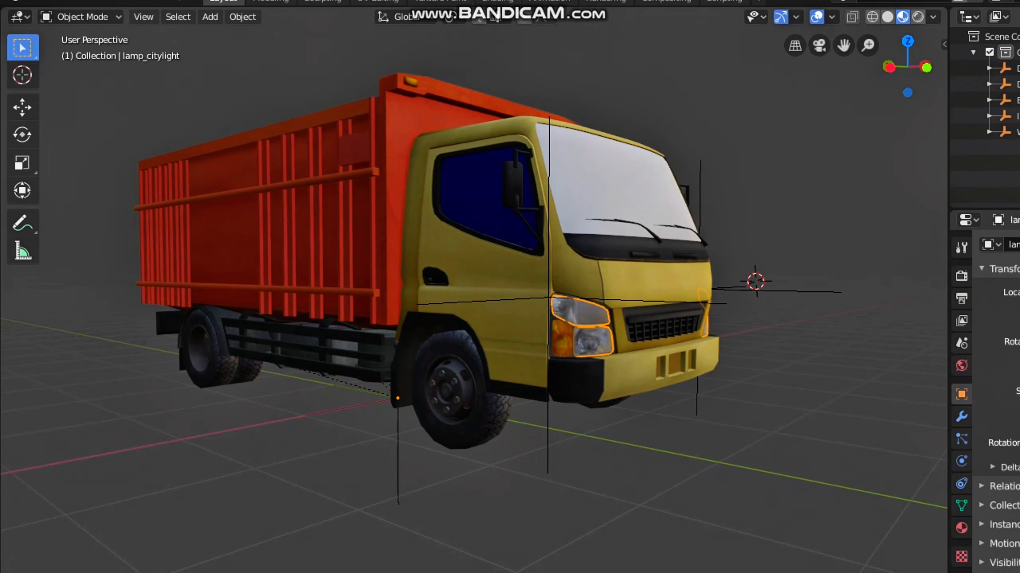
{"action": "left_click", "coordinate": [562, 338]}
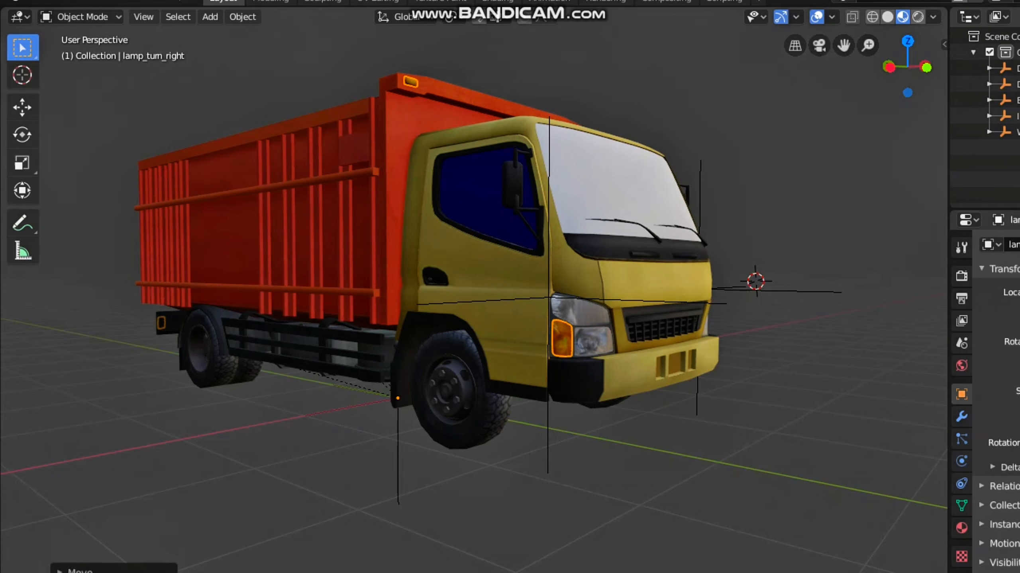
{"action": "key", "text": "ctrl+z"}
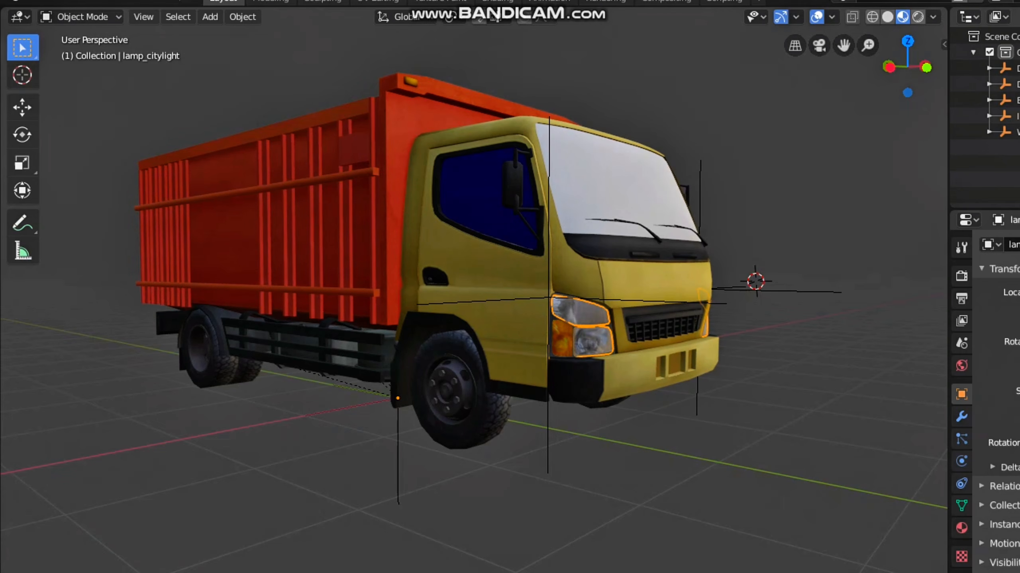
{"action": "left_click", "coordinate": [562, 338]}
Step: Examine the truck's windshield, cab front and underside up close, and its overall shape from above
{"action": "scroll", "coordinate": [651, 203], "scroll_direction": "down", "scroll_amount": 5}
{"action": "scroll", "coordinate": [650, 203], "scroll_direction": "up", "scroll_amount": 10}
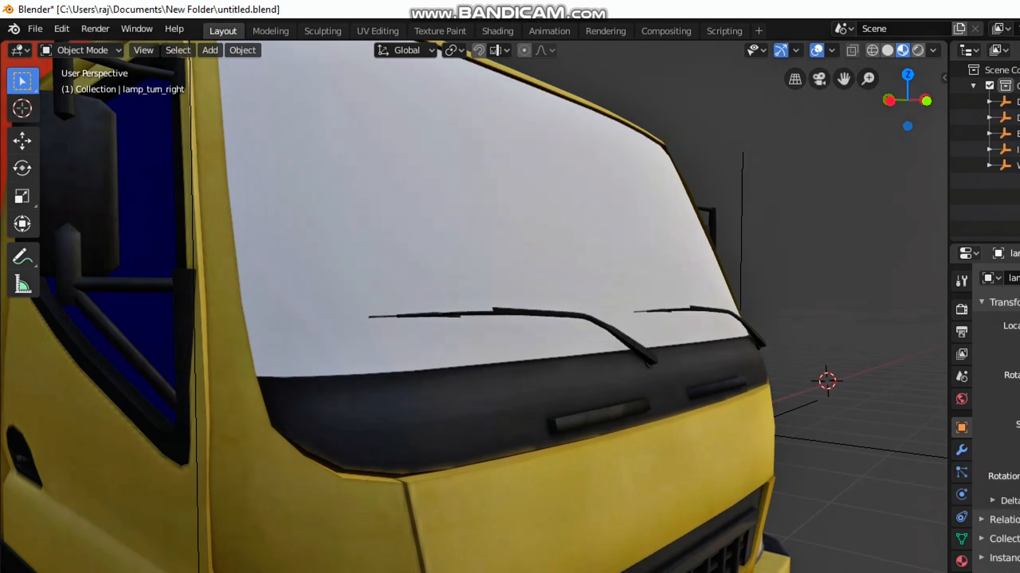
{"action": "scroll", "coordinate": [474, 307], "scroll_direction": "up", "scroll_amount": 1}
{"action": "scroll", "coordinate": [474, 306], "scroll_direction": "down", "scroll_amount": 1}
{"action": "middle_click_drag", "start_coordinate": [605, 197], "coordinate": [610, 173]}
{"action": "scroll", "coordinate": [474, 307], "scroll_direction": "up", "scroll_amount": 3}
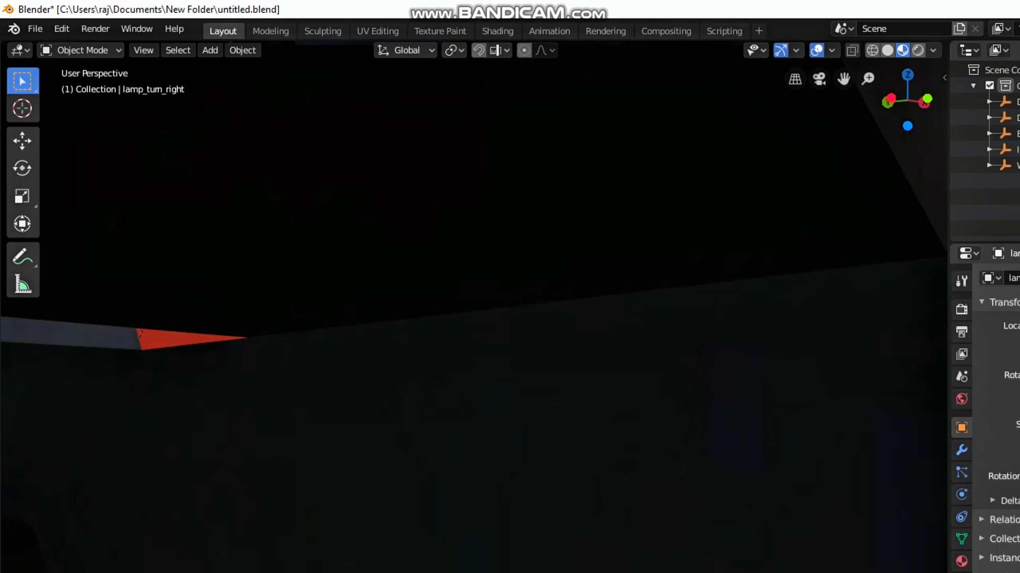
{"action": "scroll", "coordinate": [473, 307], "scroll_direction": "down", "scroll_amount": 5}
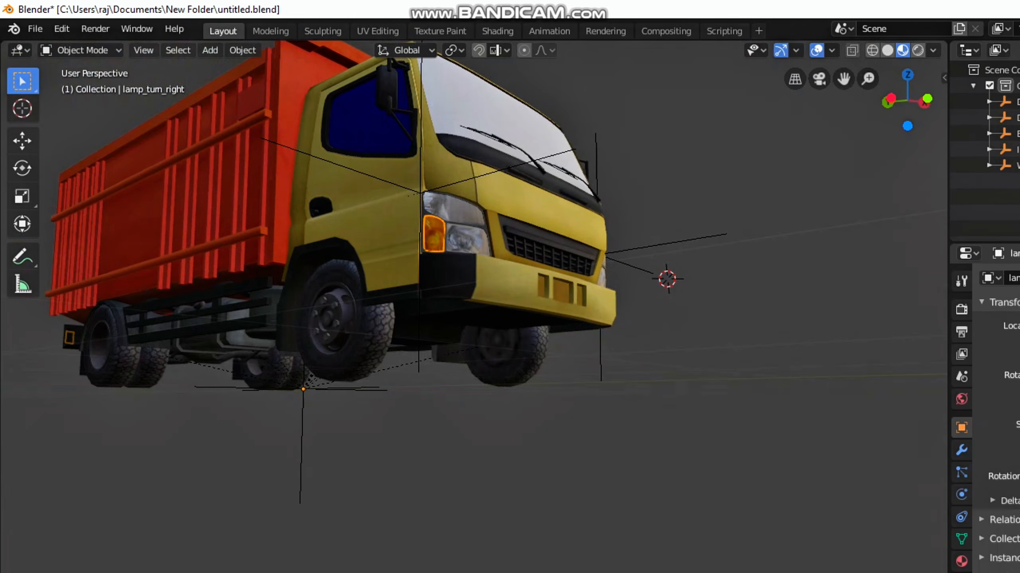
{"action": "scroll", "coordinate": [474, 306], "scroll_direction": "down", "scroll_amount": 1}
{"action": "middle_click_drag", "start_coordinate": [474, 307], "coordinate": [474, 325]}
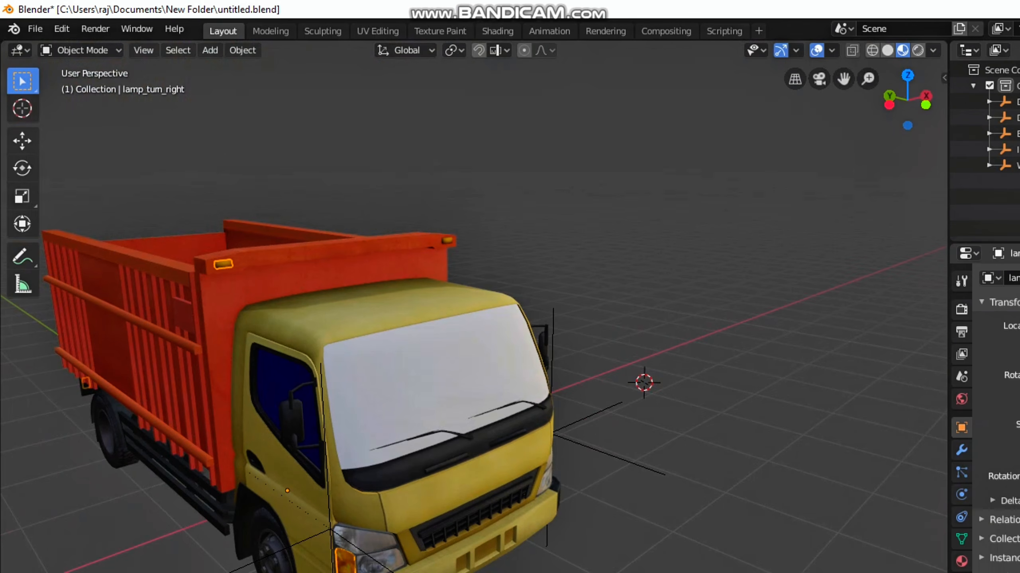
Step: Select the rear right wheel, the headlights and the rear left turn signal in turn to check the separate parts
{"action": "left_click", "coordinate": [377, 301]}
{"action": "left_click", "coordinate": [110, 434]}
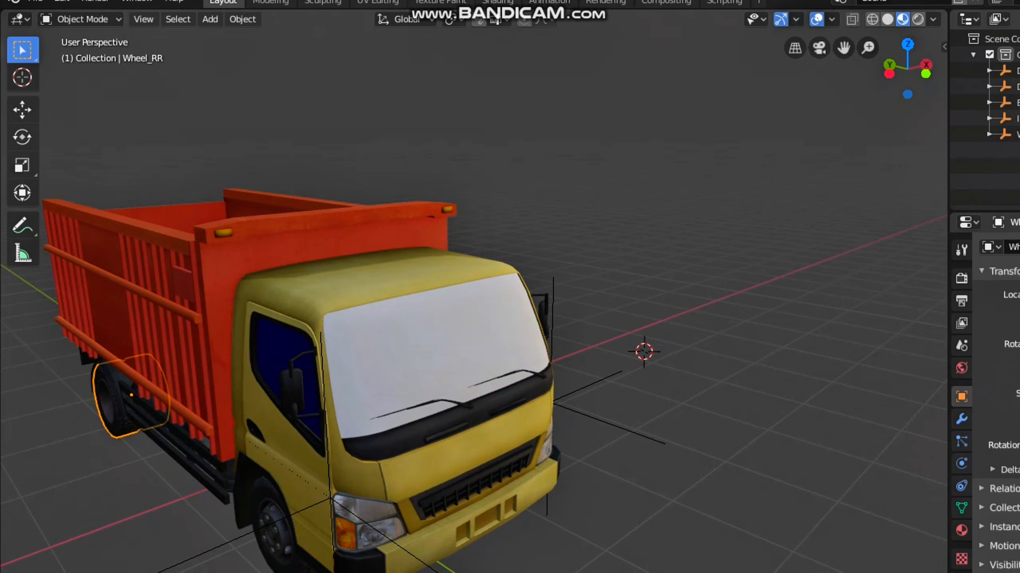
{"action": "left_click", "coordinate": [367, 524]}
{"action": "middle_click_drag", "start_coordinate": [367, 498], "coordinate": [578, 442]}
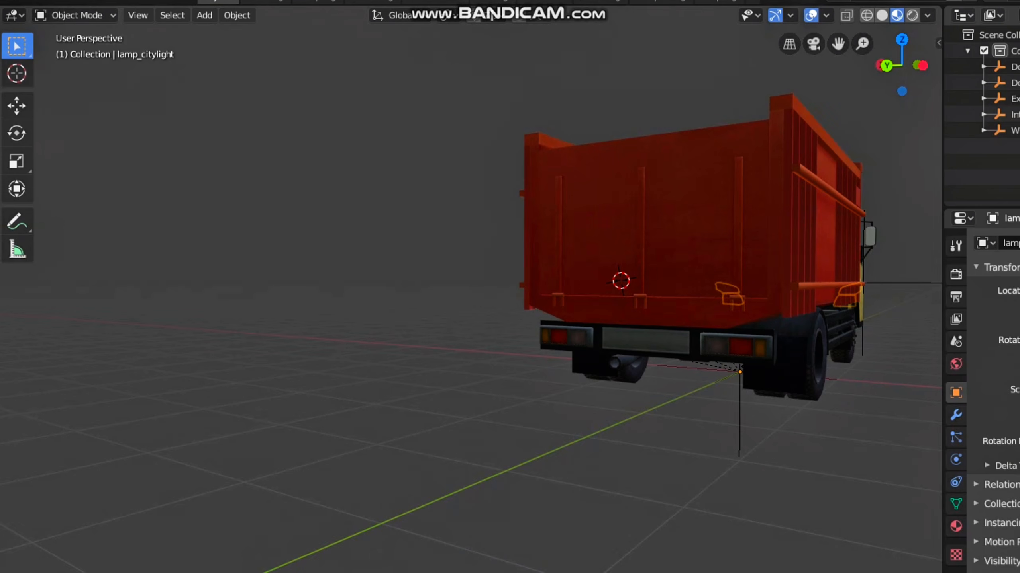
{"action": "left_click", "coordinate": [545, 336]}
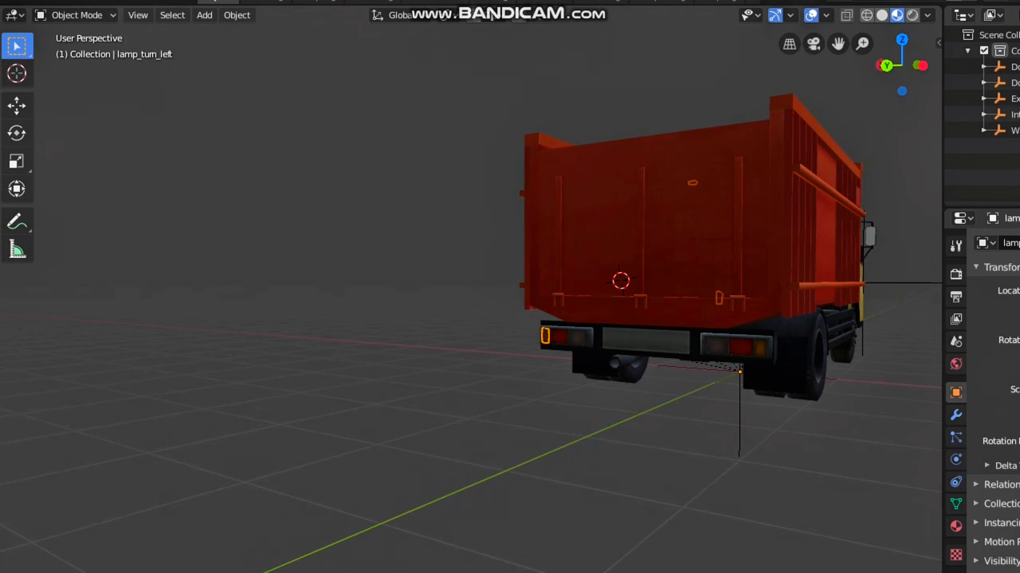
{"action": "left_click", "coordinate": [558, 336]}
Step: Select the truck body and display its UV layout over the texture in the UV Editing workspace
{"action": "left_click", "coordinate": [578, 337]}
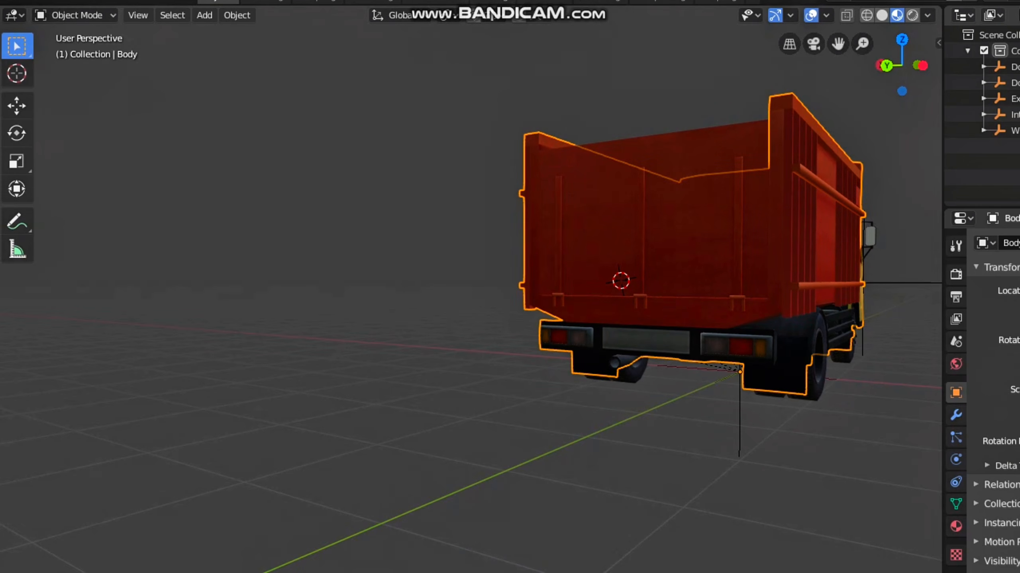
{"action": "left_click", "coordinate": [578, 337]}
{"action": "left_click", "coordinate": [578, 337]}
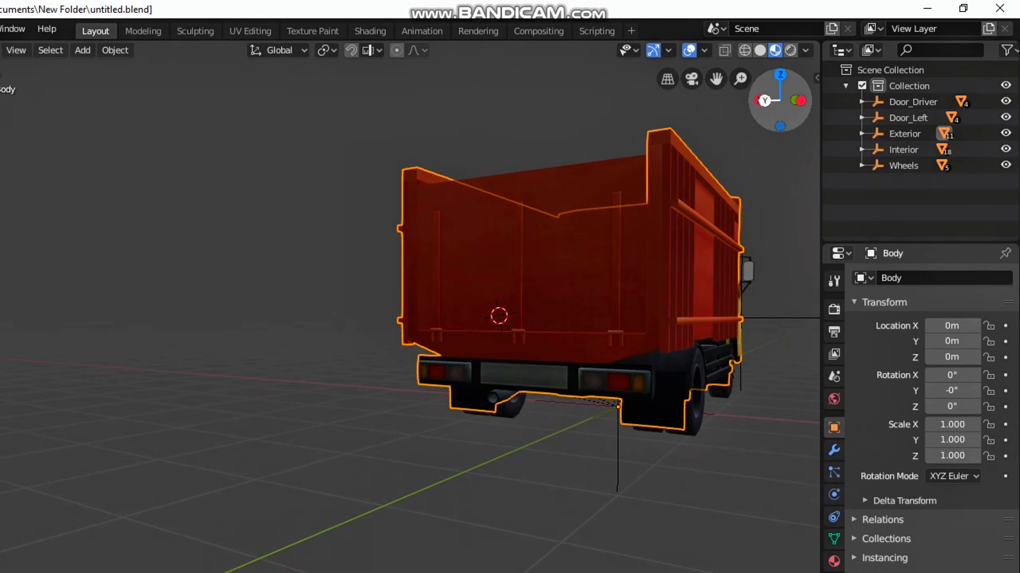
{"action": "left_click_drag", "start_coordinate": [902, 65], "coordinate": [626, 113]}
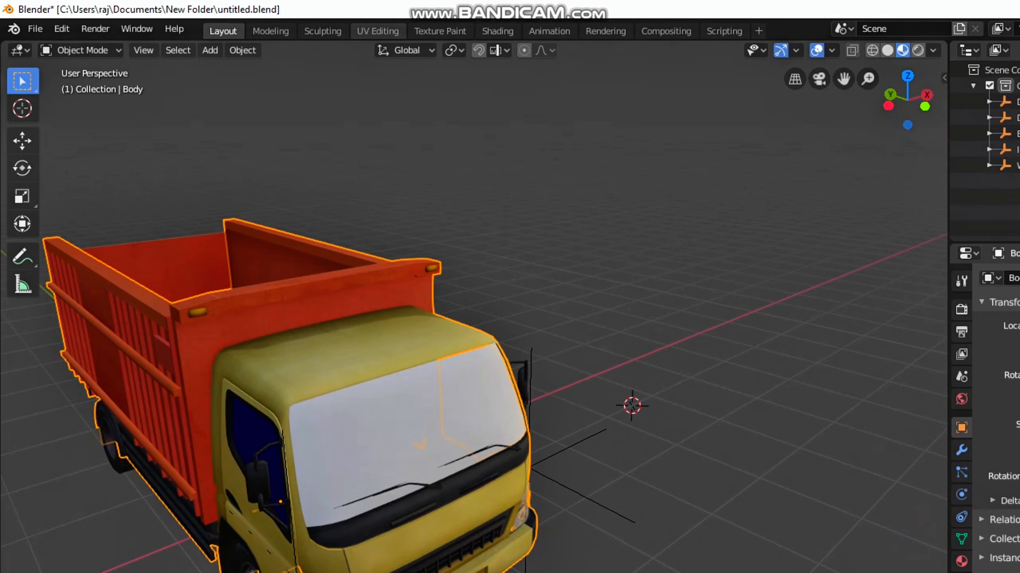
{"action": "left_click", "coordinate": [377, 31]}
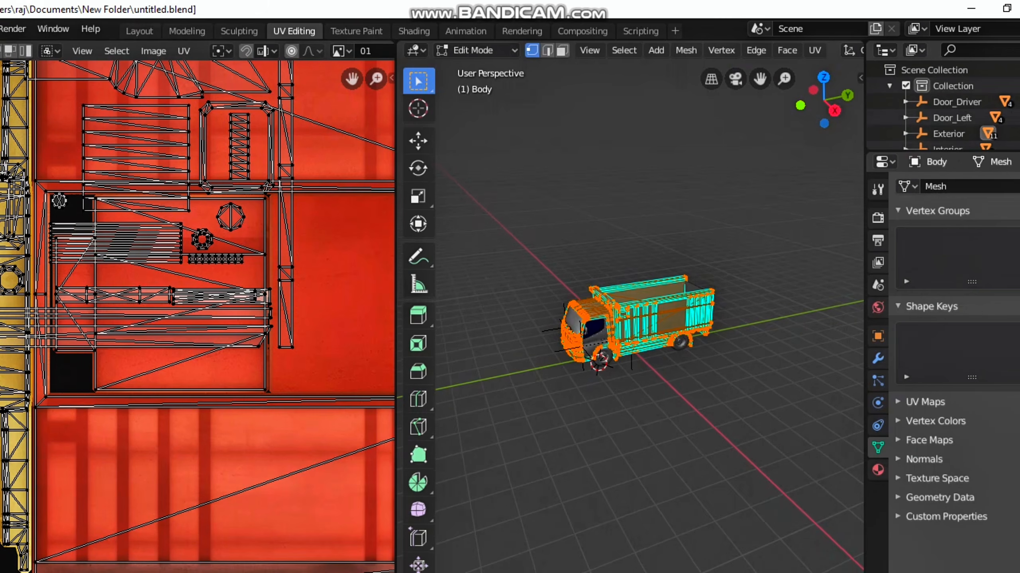
{"action": "scroll", "coordinate": [526, 363], "scroll_direction": "up", "scroll_amount": 1}
{"action": "scroll", "coordinate": [188, 349], "scroll_direction": "up", "scroll_amount": 2}
{"action": "scroll", "coordinate": [236, 333], "scroll_direction": "down", "scroll_amount": 6}
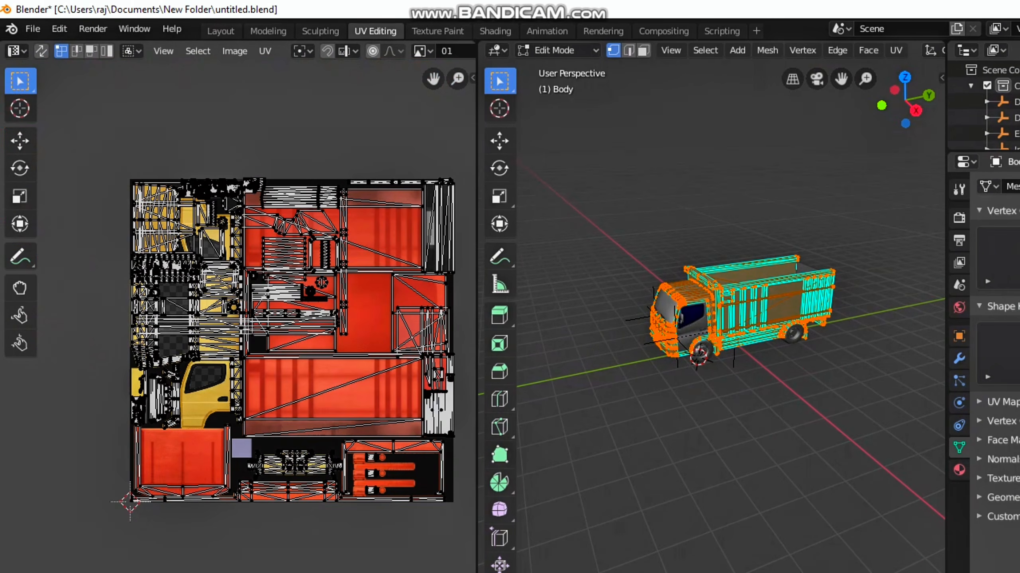
Step: Return to Object Mode with the truck body deselected and adjust the split between the image editor and 3D view
{"action": "key", "text": "Tab"}
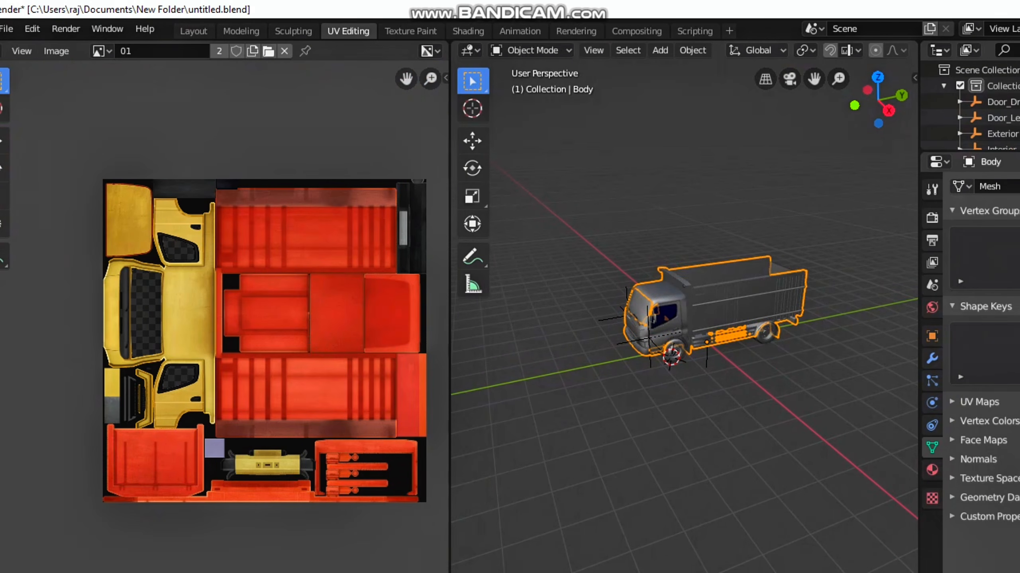
{"action": "key", "text": "alt+a"}
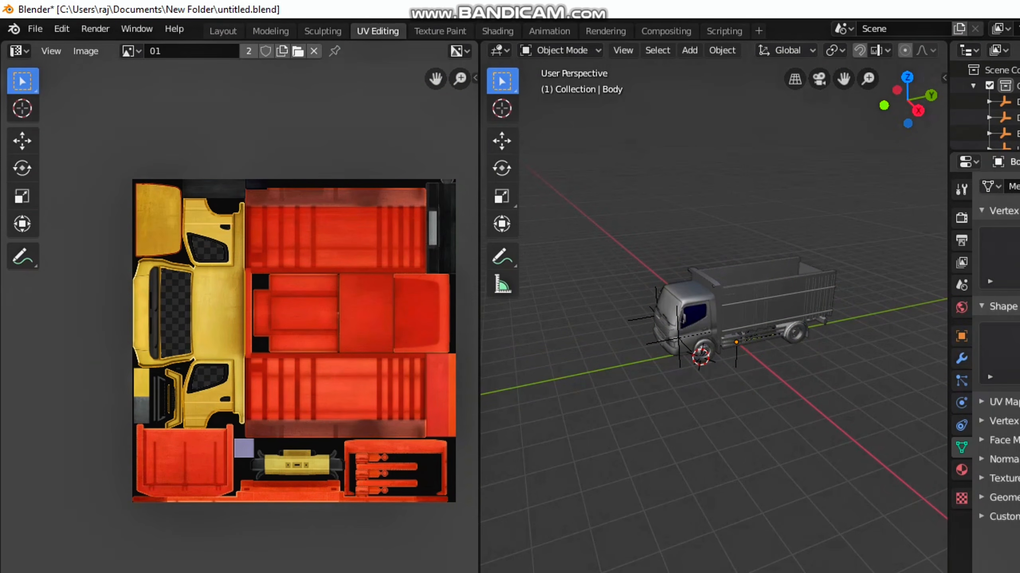
{"action": "left_click_drag", "start_coordinate": [479, 286], "coordinate": [38, 287]}
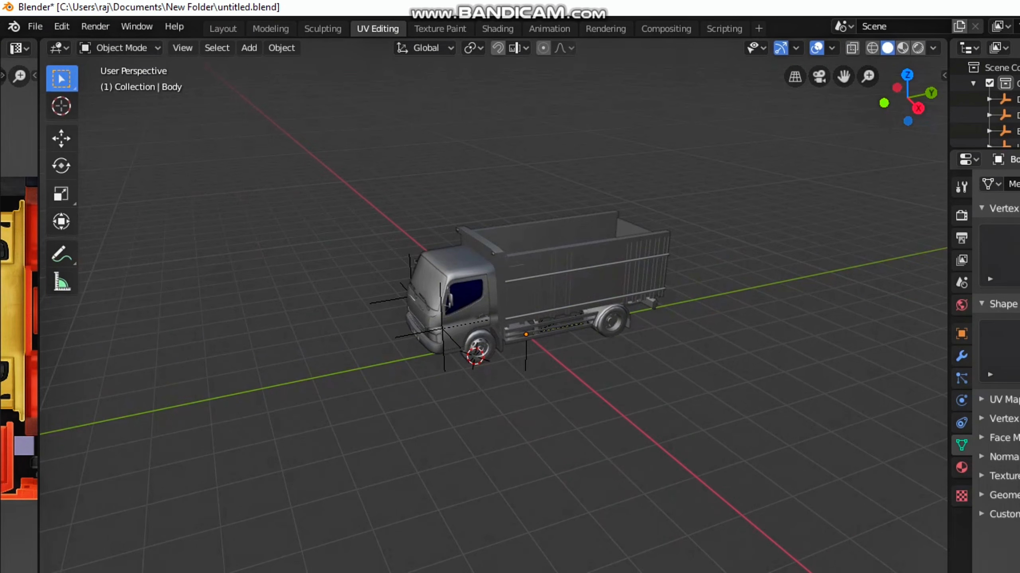
{"action": "left_click_drag", "start_coordinate": [38, 286], "coordinate": [443, 287]}
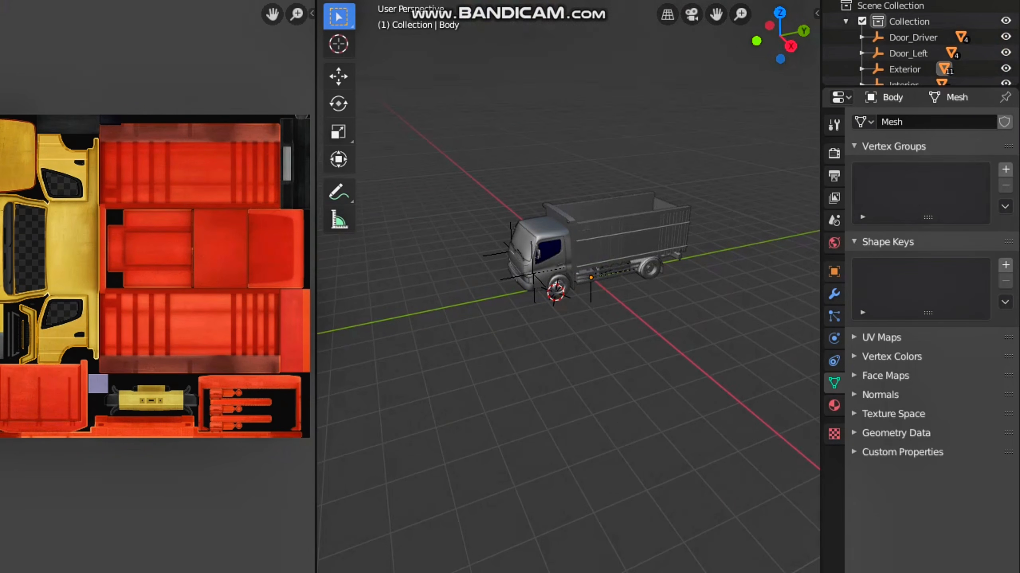
Step: Show the front left wheel's mesh in Edit Mode and examine its UV layout on the tyre and rim textures
{"action": "left_click", "coordinate": [558, 286]}
{"action": "key", "text": "Tab"}
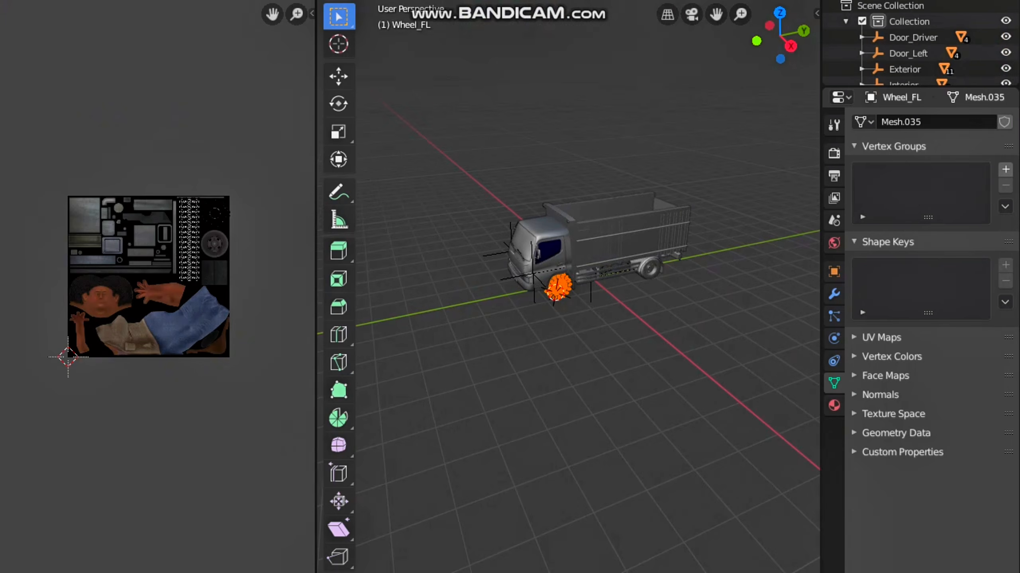
{"action": "scroll", "coordinate": [588, 243], "scroll_direction": "down", "scroll_amount": 4}
{"action": "scroll", "coordinate": [588, 243], "scroll_direction": "up", "scroll_amount": 14}
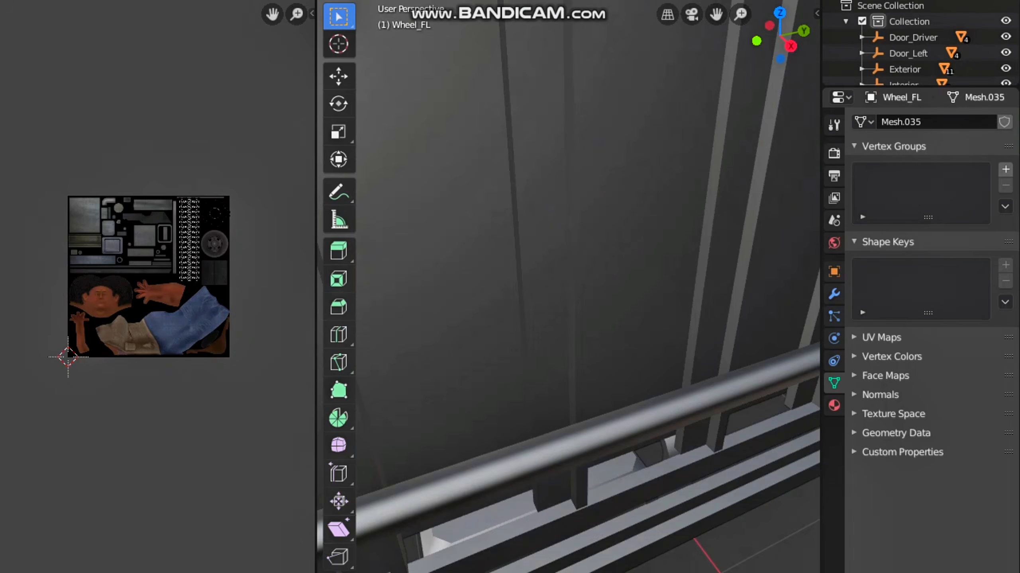
{"action": "scroll", "coordinate": [588, 243], "scroll_direction": "down", "scroll_amount": 3}
{"action": "middle_click_drag", "start_coordinate": [588, 243], "coordinate": [614, 221]}
{"action": "scroll", "coordinate": [99, 256], "scroll_direction": "down", "scroll_amount": 2}
{"action": "scroll", "coordinate": [99, 256], "scroll_direction": "up", "scroll_amount": 1}
{"action": "scroll", "coordinate": [232, 255], "scroll_direction": "up", "scroll_amount": 6}
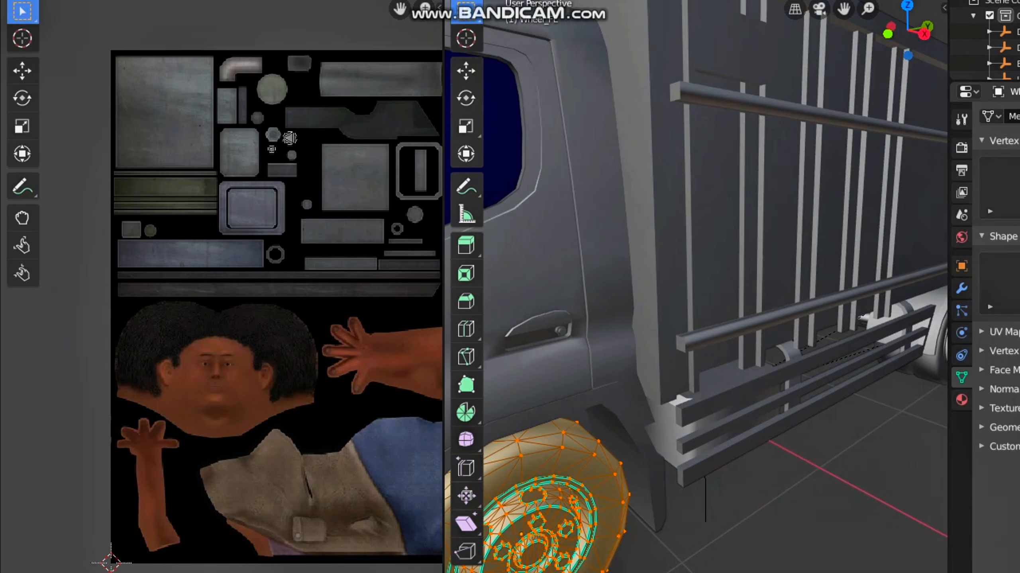
{"action": "middle_click_drag", "start_coordinate": [193, 290], "coordinate": [28, 269]}
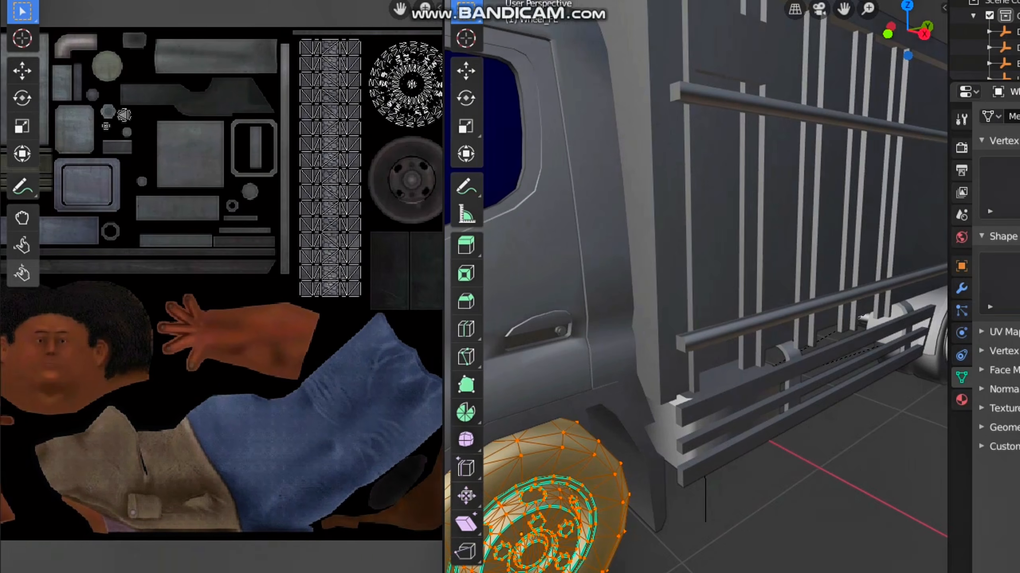
{"action": "middle_click_drag", "start_coordinate": [160, 261], "coordinate": [108, 290]}
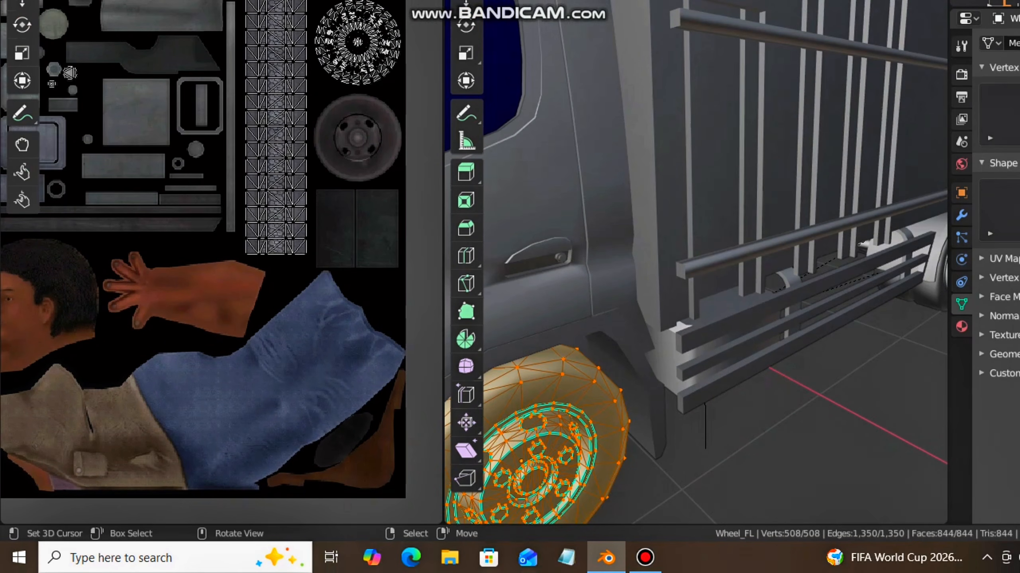
{"action": "key", "text": "u"}
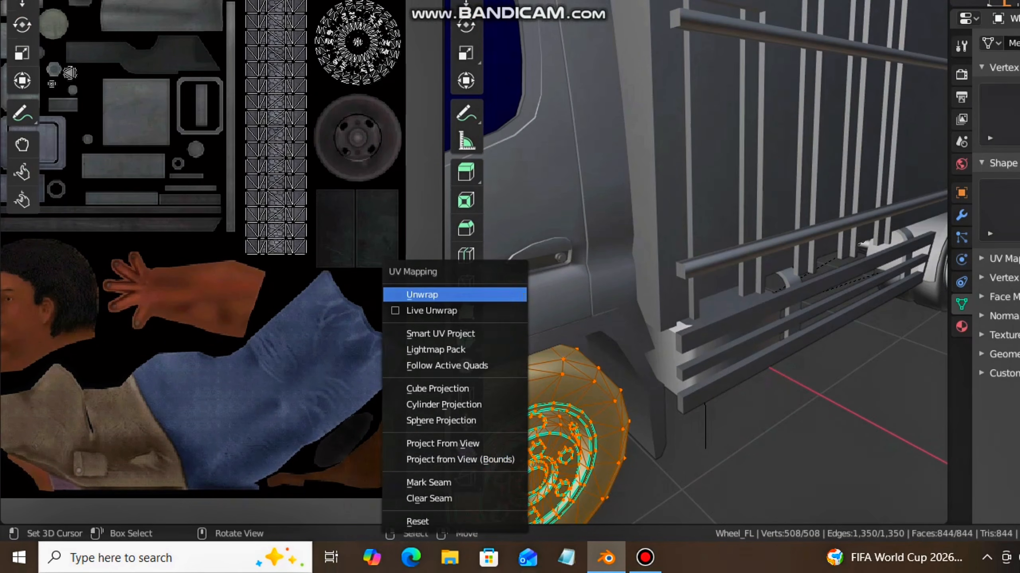
{"action": "right_click", "coordinate": [620, 390]}
{"action": "key", "text": "Tab"}
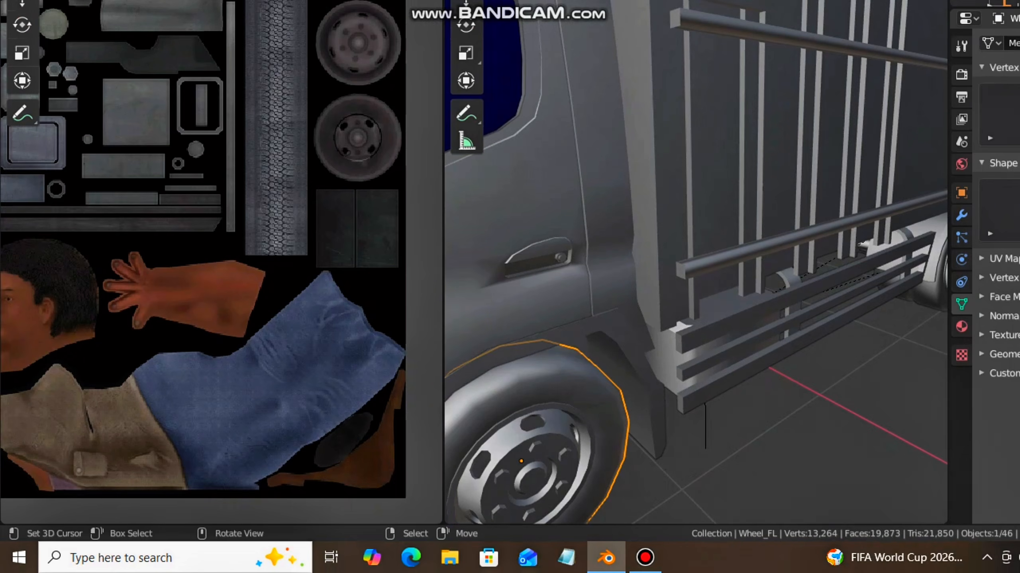
{"action": "right_click", "coordinate": [538, 208]}
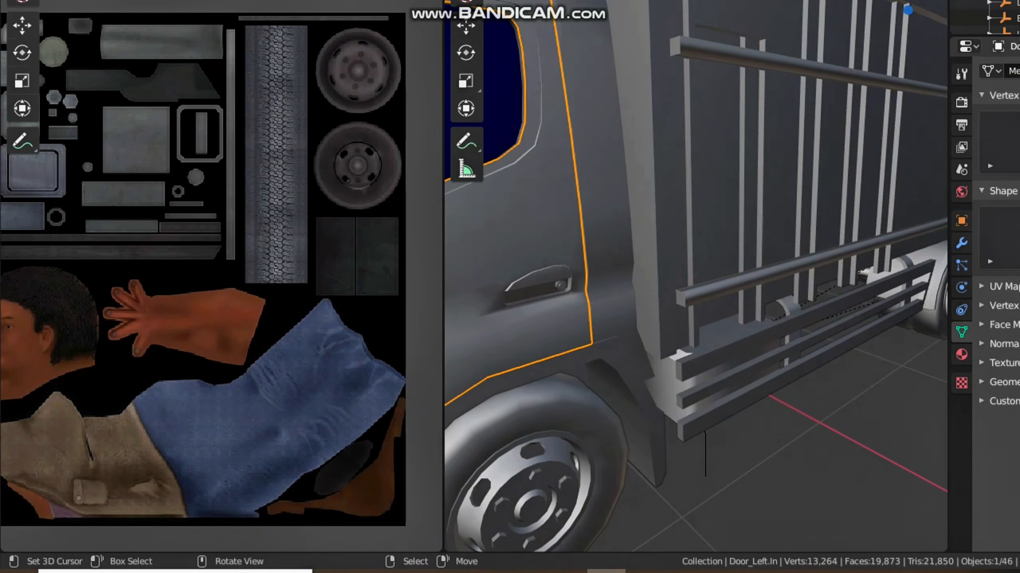
{"action": "right_click", "coordinate": [707, 161]}
{"action": "right_click", "coordinate": [602, 470]}
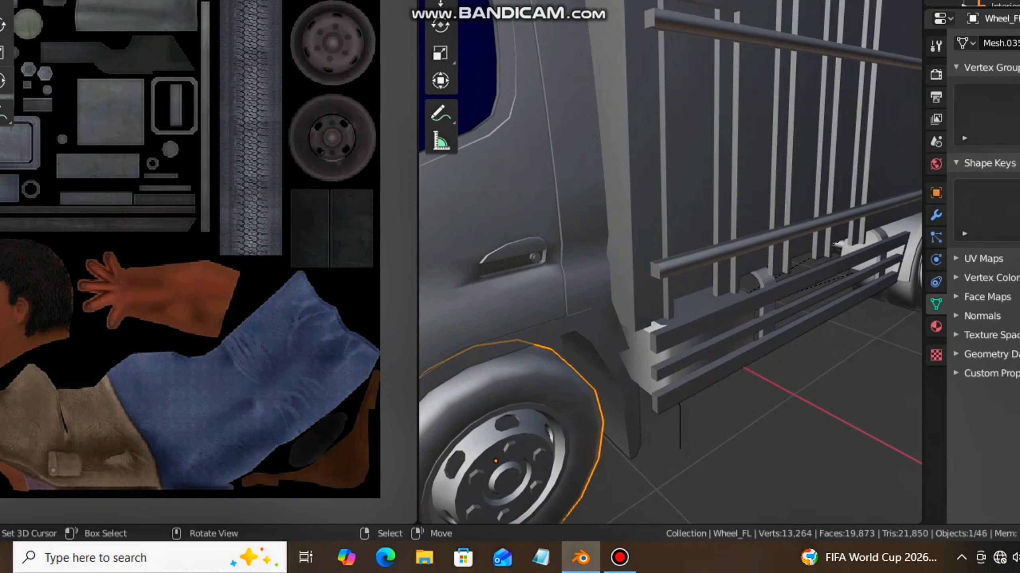
Step: Unwrap the front left wheel's entire mesh in Edit Mode
{"action": "key", "text": "Tab"}
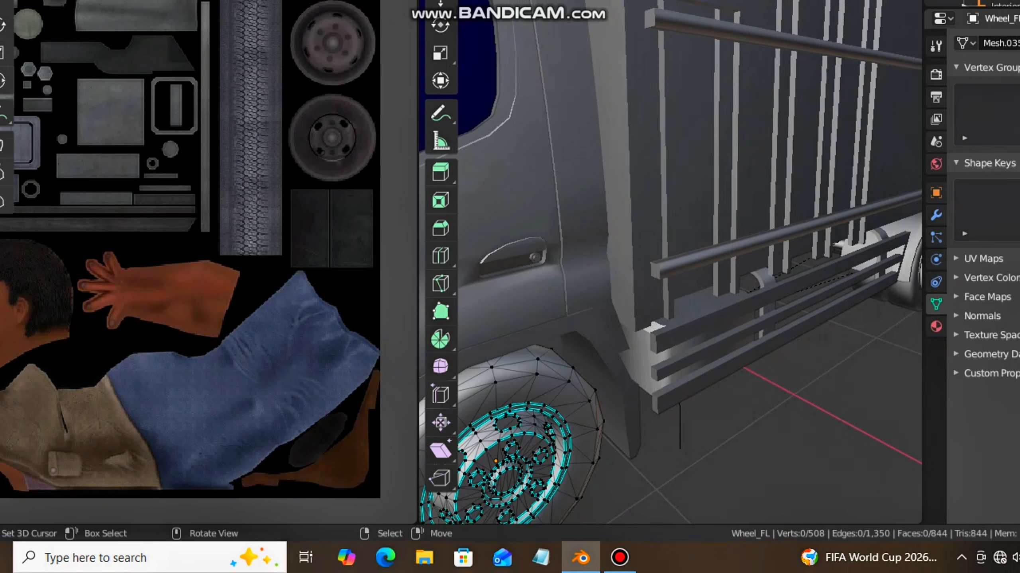
{"action": "key", "text": "a"}
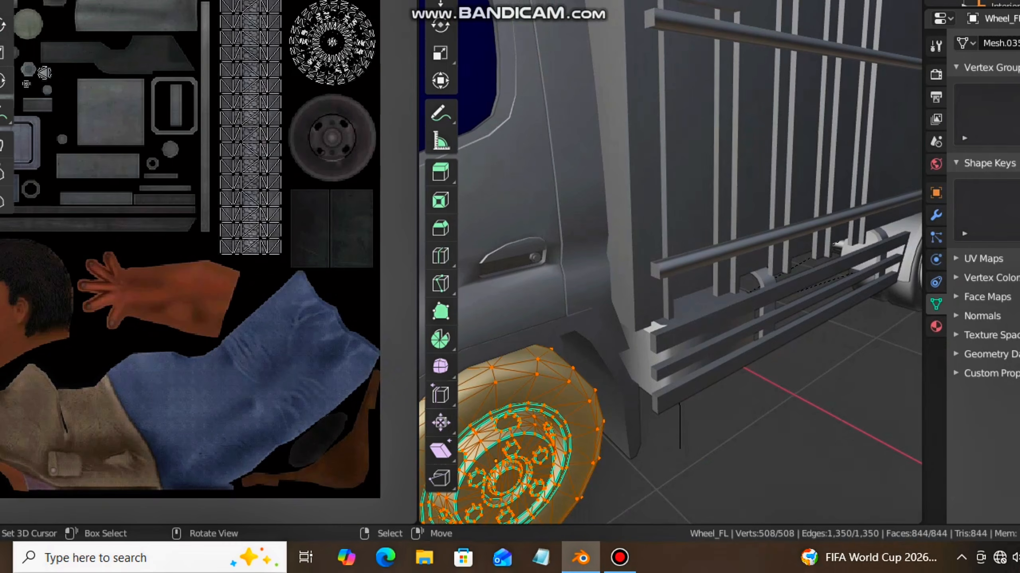
{"action": "key", "text": "u"}
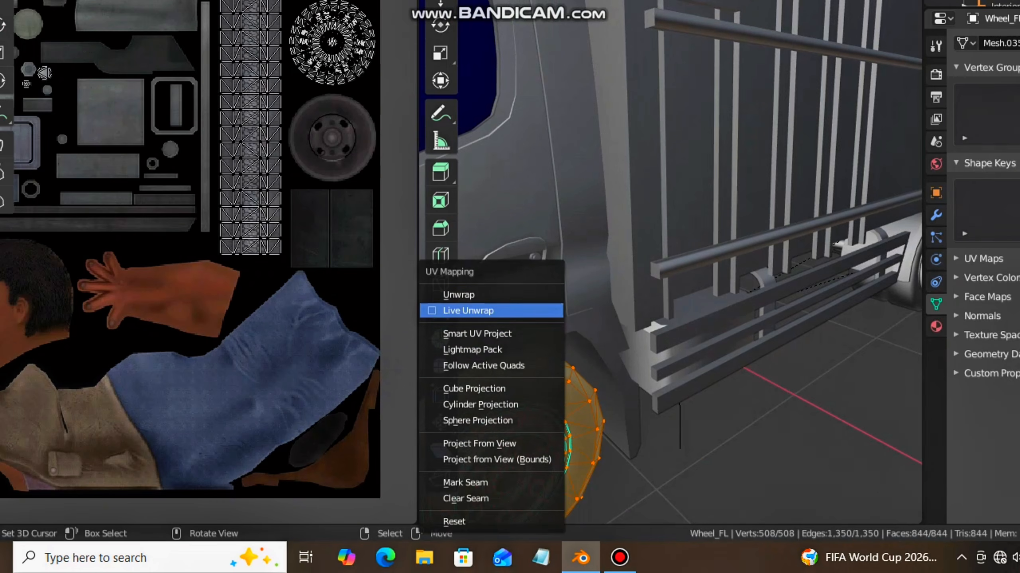
{"action": "left_click", "coordinate": [458, 294]}
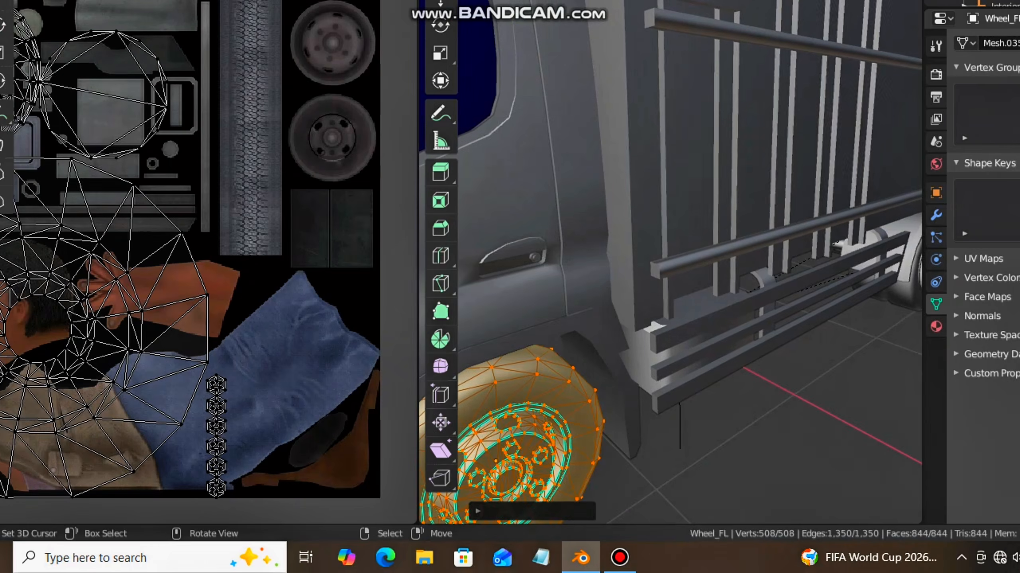
Step: Examine how the wheel's unwrapped UV islands lie over the tyre and rim areas of the texture
{"action": "scroll", "coordinate": [125, 323], "scroll_direction": "up", "scroll_amount": 2}
{"action": "scroll", "coordinate": [125, 324], "scroll_direction": "down", "scroll_amount": 4}
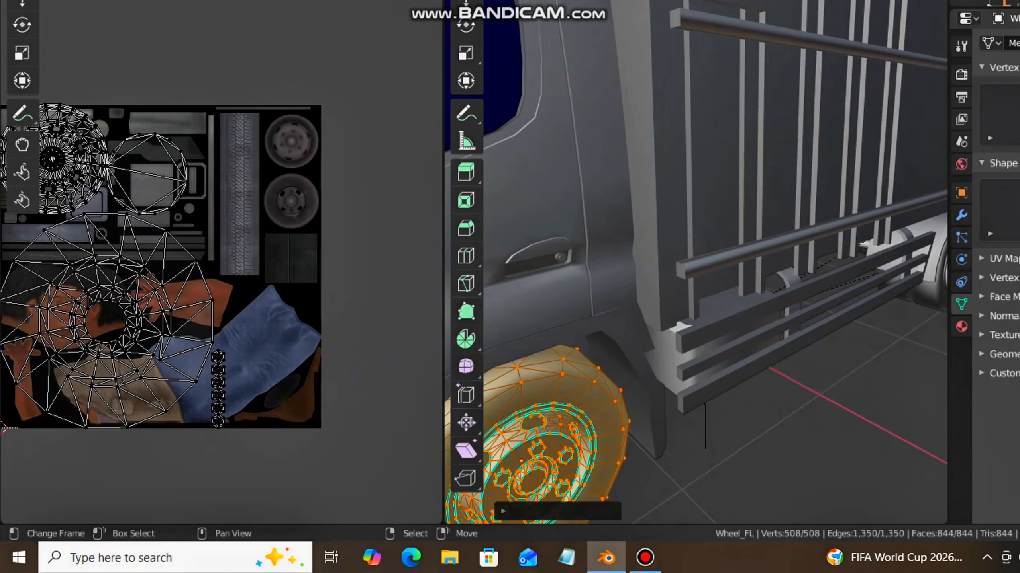
{"action": "scroll", "coordinate": [225, 307], "scroll_direction": "down", "scroll_amount": 2}
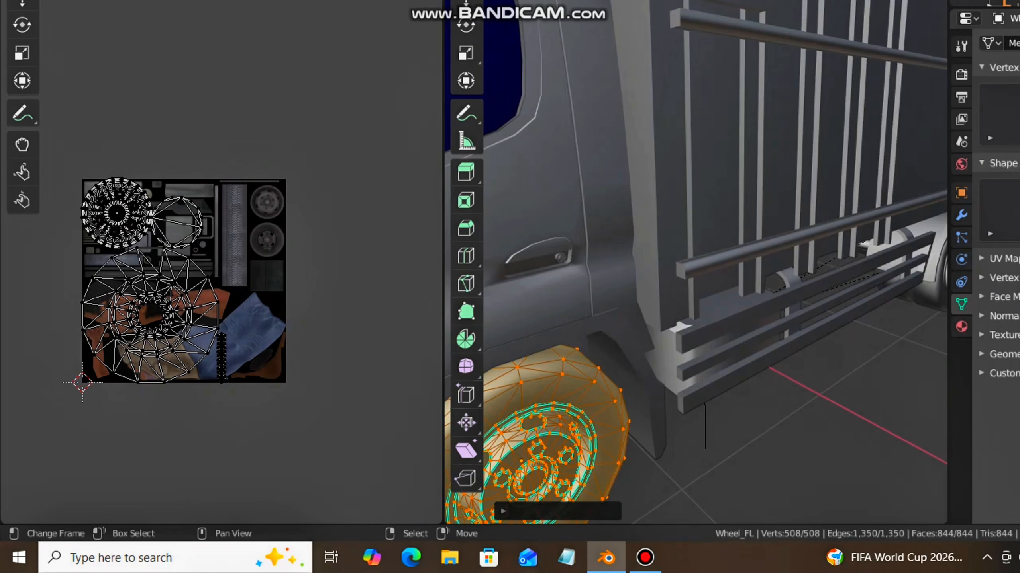
{"action": "scroll", "coordinate": [287, 160], "scroll_direction": "down", "scroll_amount": 5}
{"action": "scroll", "coordinate": [287, 161], "scroll_direction": "up", "scroll_amount": 10}
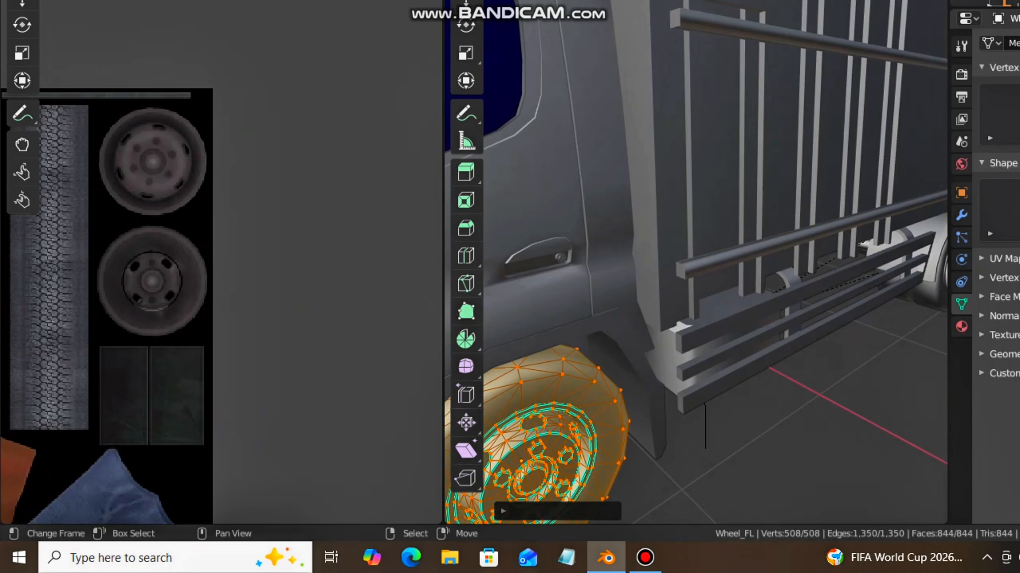
{"action": "middle_click_drag", "start_coordinate": [160, 281], "coordinate": [392, 271]}
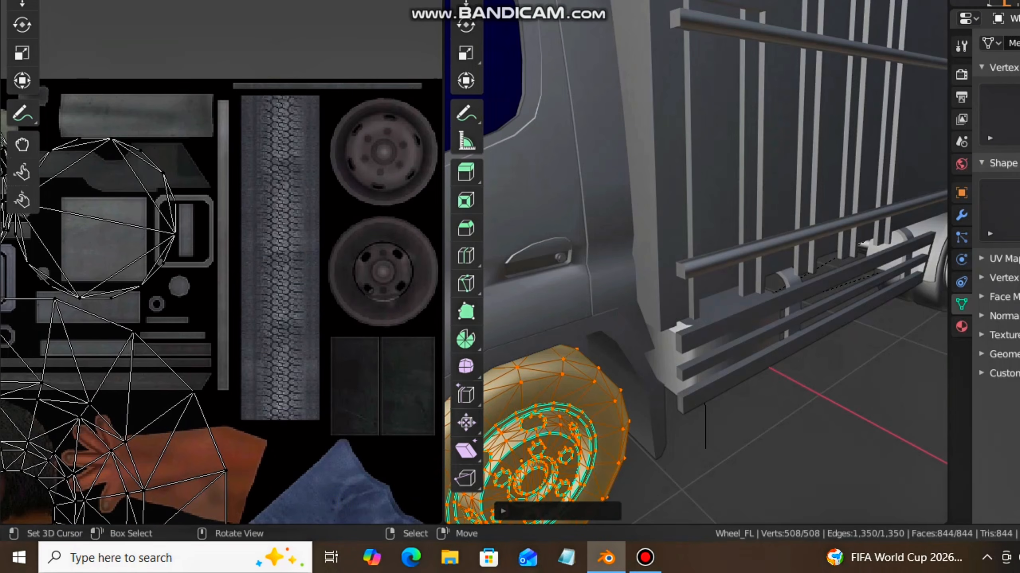
{"action": "scroll", "coordinate": [319, 388], "scroll_direction": "up", "scroll_amount": 6}
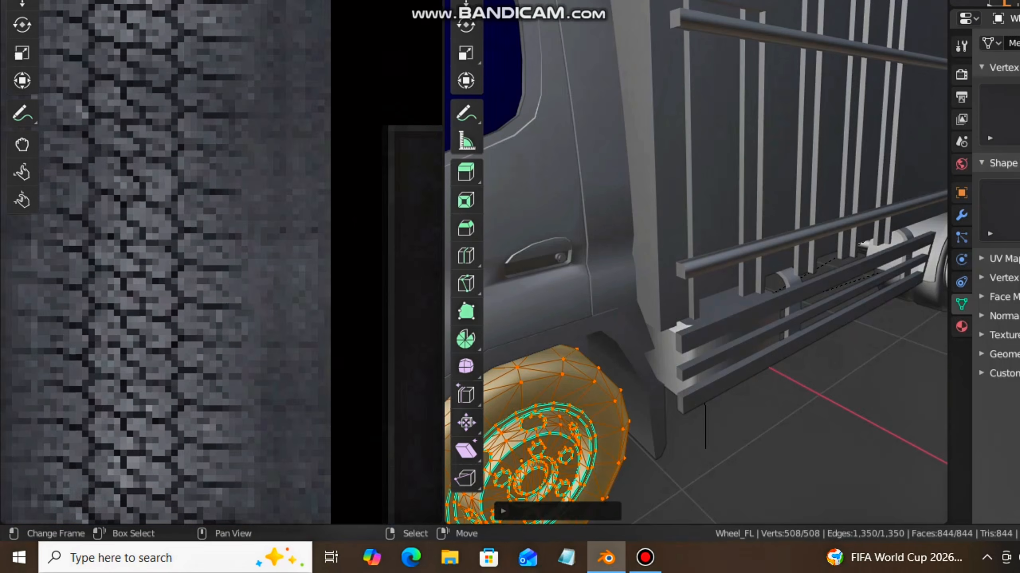
{"action": "scroll", "coordinate": [319, 388], "scroll_direction": "down", "scroll_amount": 9}
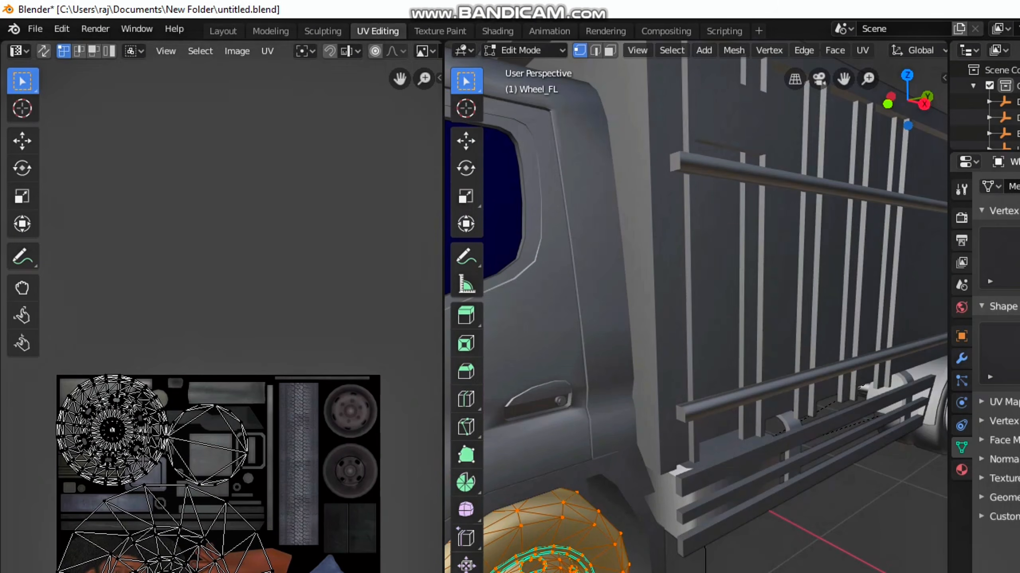
Step: Widen the image editor, unlink texture image 02 from it, and return the wheel to Object Mode
{"action": "left_click_drag", "start_coordinate": [444, 241], "coordinate": [653, 241]}
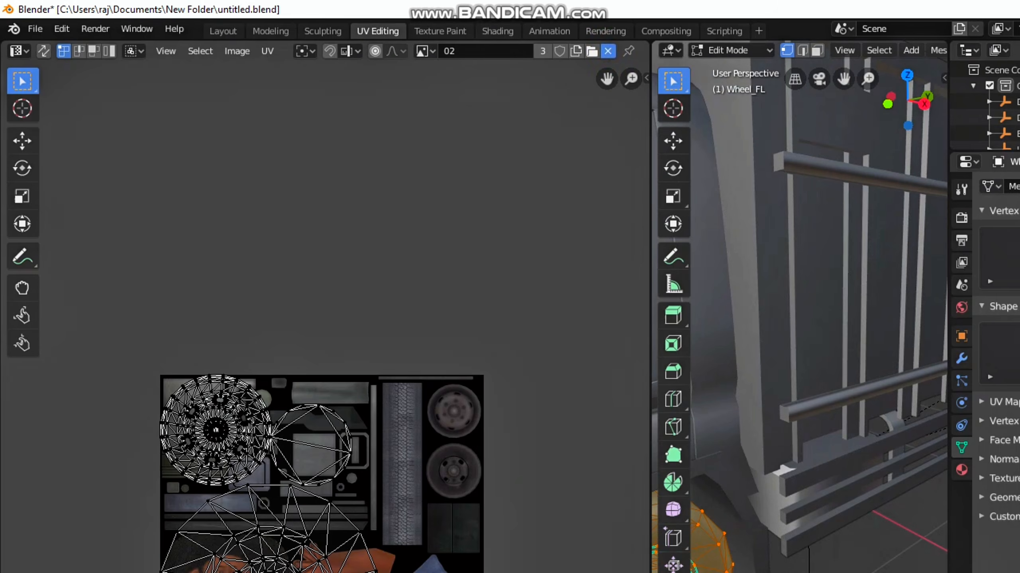
{"action": "left_click", "coordinate": [608, 51]}
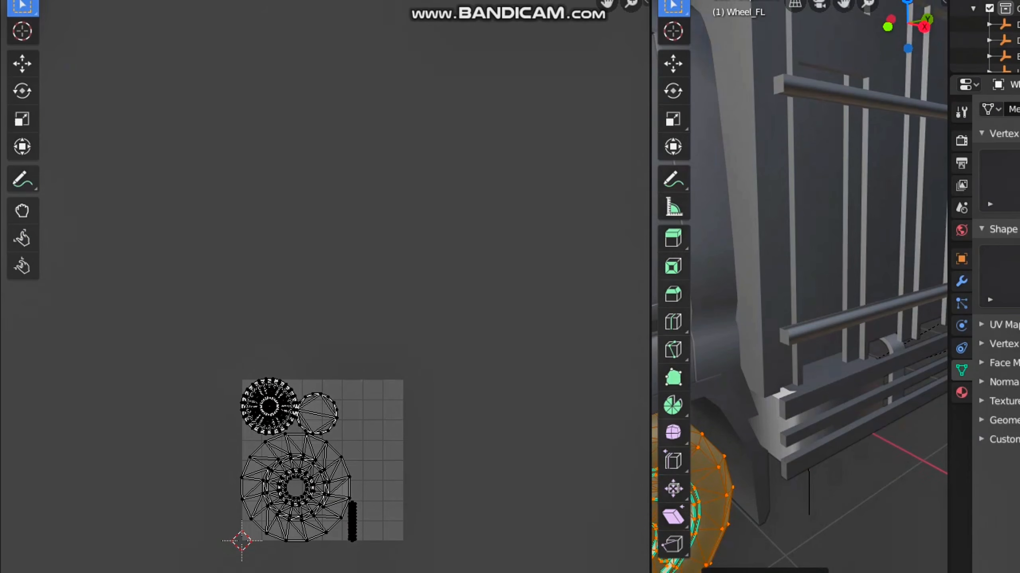
{"action": "key", "text": "Tab"}
{"action": "scroll", "coordinate": [799, 287], "scroll_direction": "up", "scroll_amount": 4}
{"action": "scroll", "coordinate": [799, 287], "scroll_direction": "down", "scroll_amount": 6}
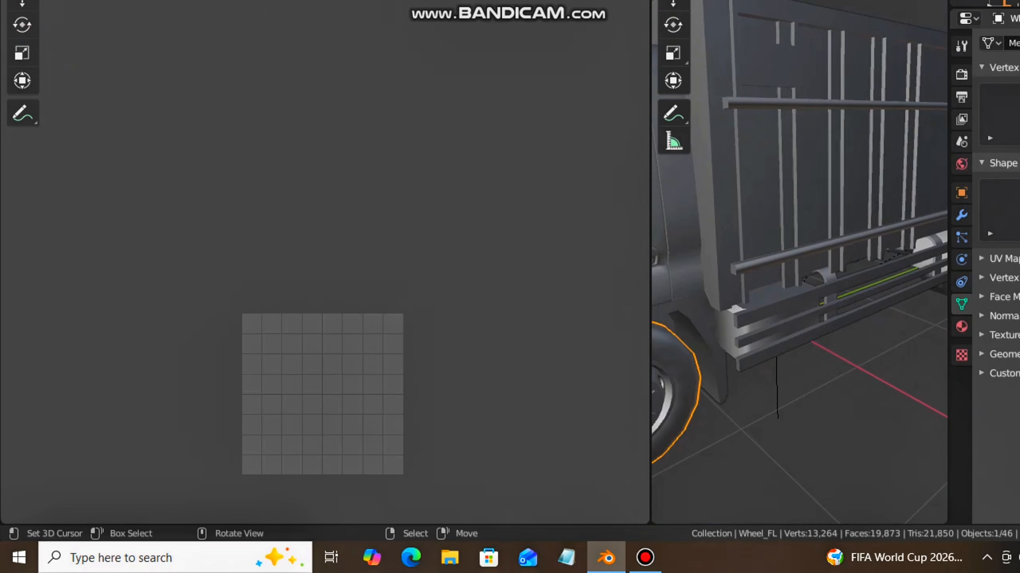
Step: Shift the split between the image editor and 3D view to give the truck more room
{"action": "left_click", "coordinate": [653, 293]}
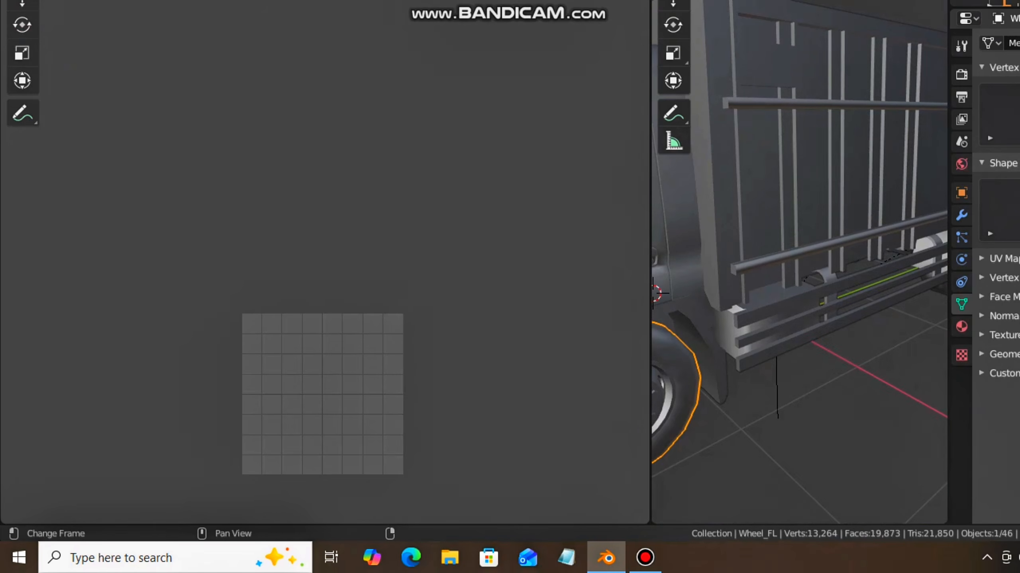
{"action": "left_click_drag", "start_coordinate": [650, 293], "coordinate": [466, 293]}
{"action": "scroll", "coordinate": [95, 422], "scroll_direction": "down", "scroll_amount": 4}
{"action": "scroll", "coordinate": [96, 422], "scroll_direction": "up", "scroll_amount": 5}
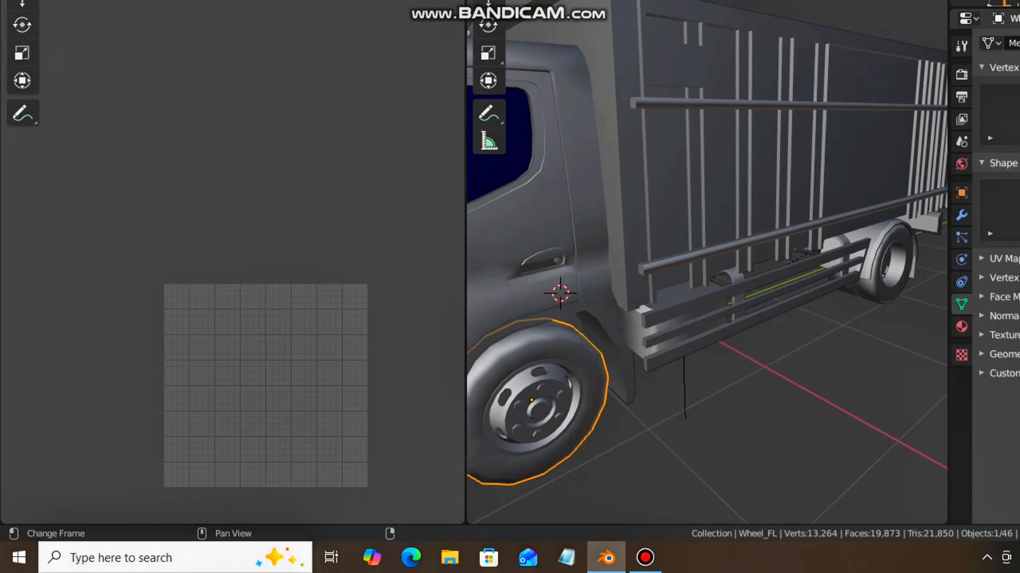
{"action": "scroll", "coordinate": [95, 422], "scroll_direction": "up", "scroll_amount": 5}
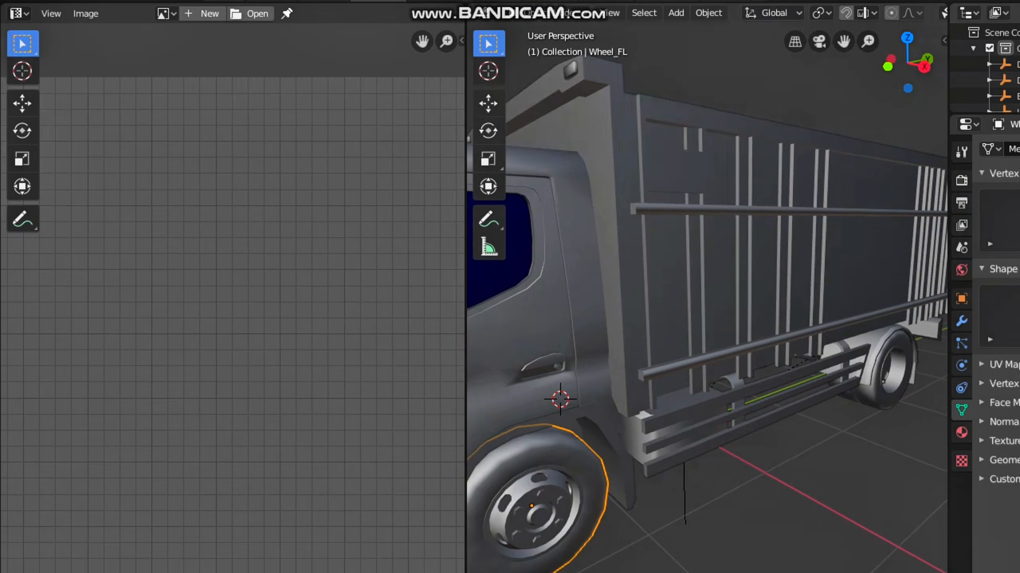
Step: Select the windshield glass and show its whole mesh and UV layout in Edit Mode
{"action": "middle_click_drag", "start_coordinate": [682, 293], "coordinate": [797, 309]}
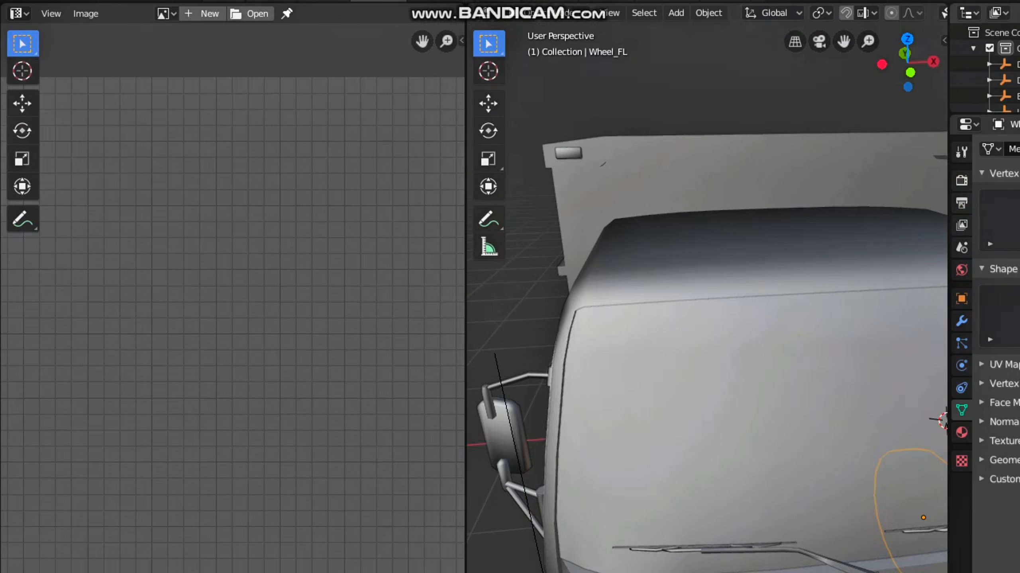
{"action": "right_click", "coordinate": [724, 401]}
{"action": "key", "text": "Tab"}
{"action": "key", "text": "alt+a"}
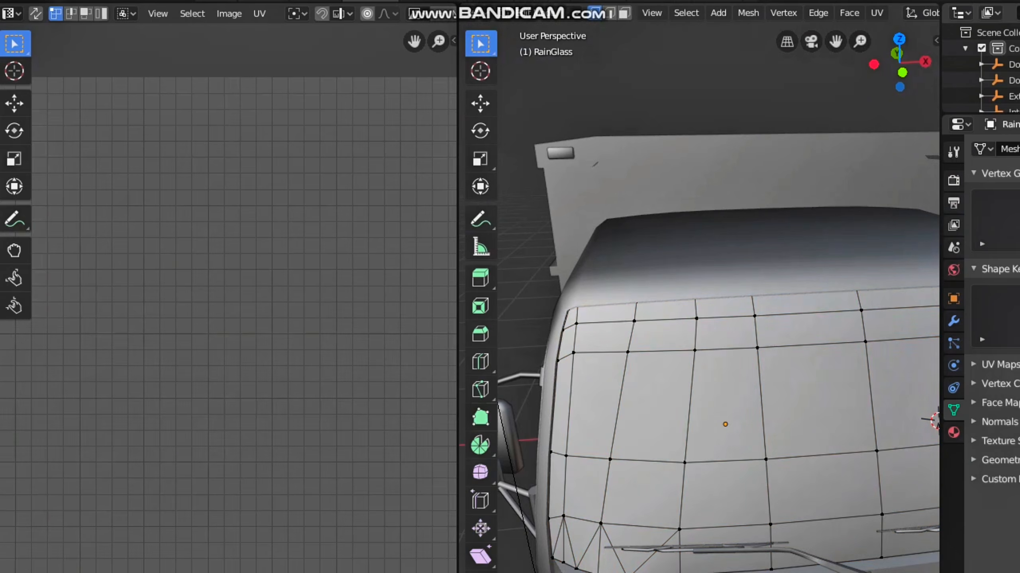
{"action": "key", "text": "a"}
{"action": "scroll", "coordinate": [698, 289], "scroll_direction": "up", "scroll_amount": 8}
{"action": "scroll", "coordinate": [698, 289], "scroll_direction": "down", "scroll_amount": 8}
{"action": "scroll", "coordinate": [698, 297], "scroll_direction": "down", "scroll_amount": 4}
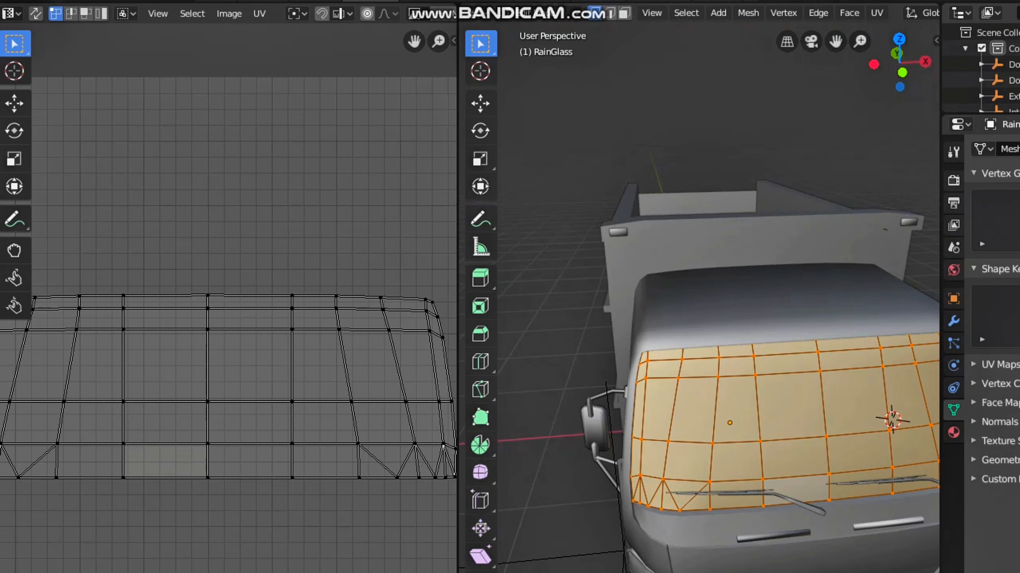
Step: Unwrap the windshield mesh with the standard Unwrap method and inspect the layout
{"action": "key", "text": "u"}
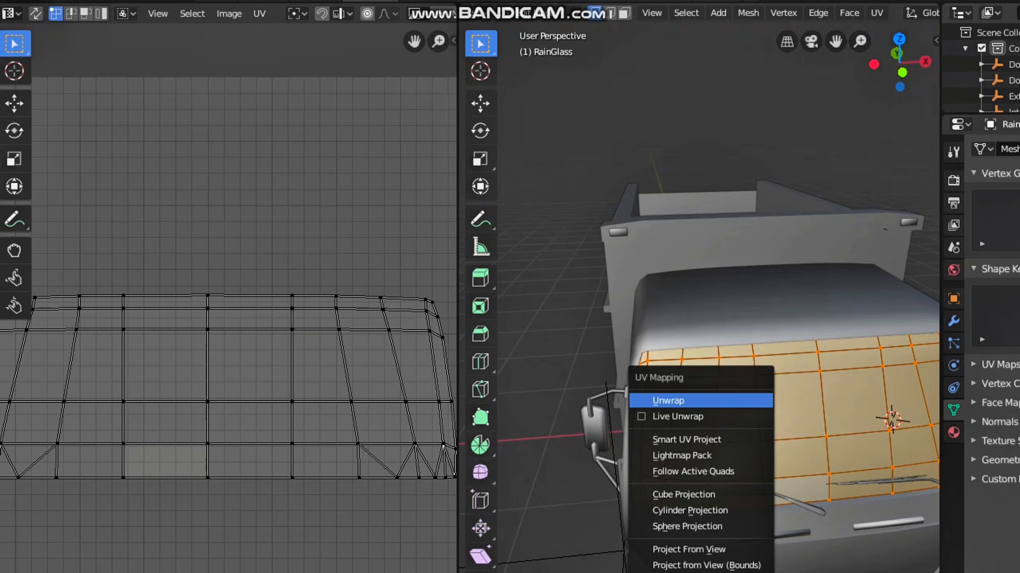
{"action": "left_click", "coordinate": [650, 400]}
{"action": "scroll", "coordinate": [197, 273], "scroll_direction": "up", "scroll_amount": 3}
{"action": "scroll", "coordinate": [217, 308], "scroll_direction": "down", "scroll_amount": 5}
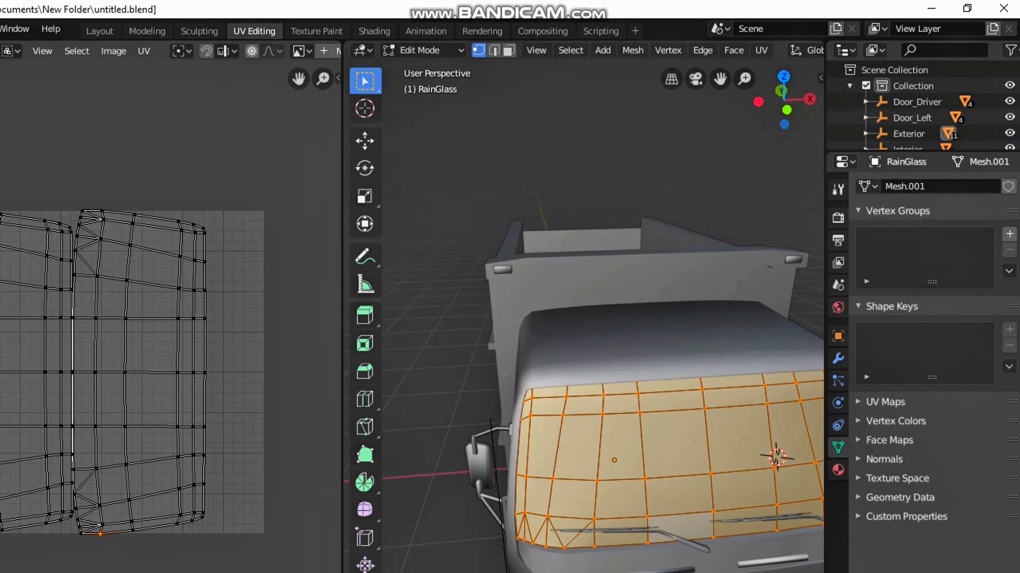
Step: Select all of the windshield's UVs and show the truck centred in the front orthographic view
{"action": "key", "text": "a"}
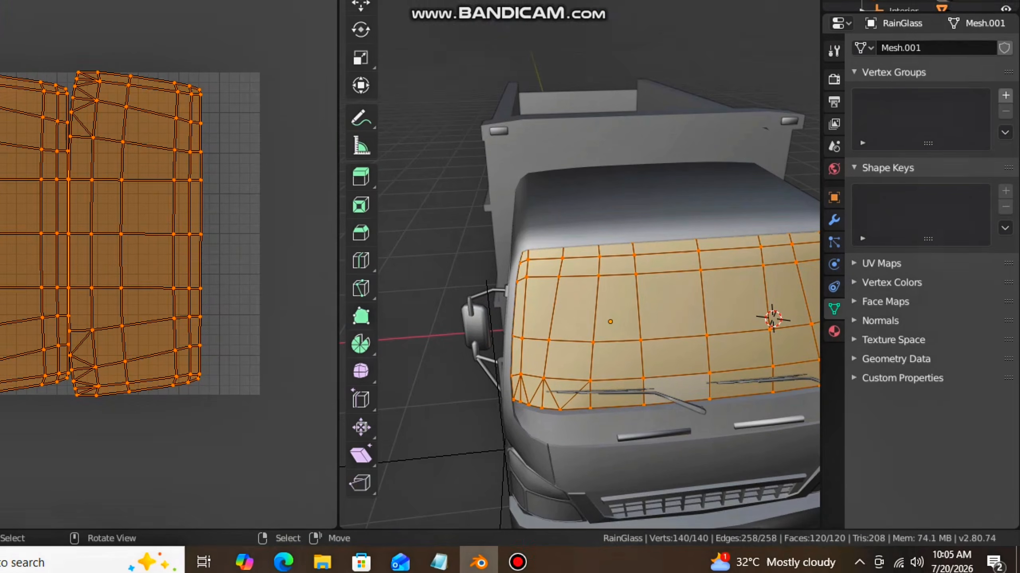
{"action": "key", "text": "KP_1"}
{"action": "scroll", "coordinate": [669, 152], "scroll_direction": "down", "scroll_amount": 3}
{"action": "scroll", "coordinate": [669, 152], "scroll_direction": "up", "scroll_amount": 8}
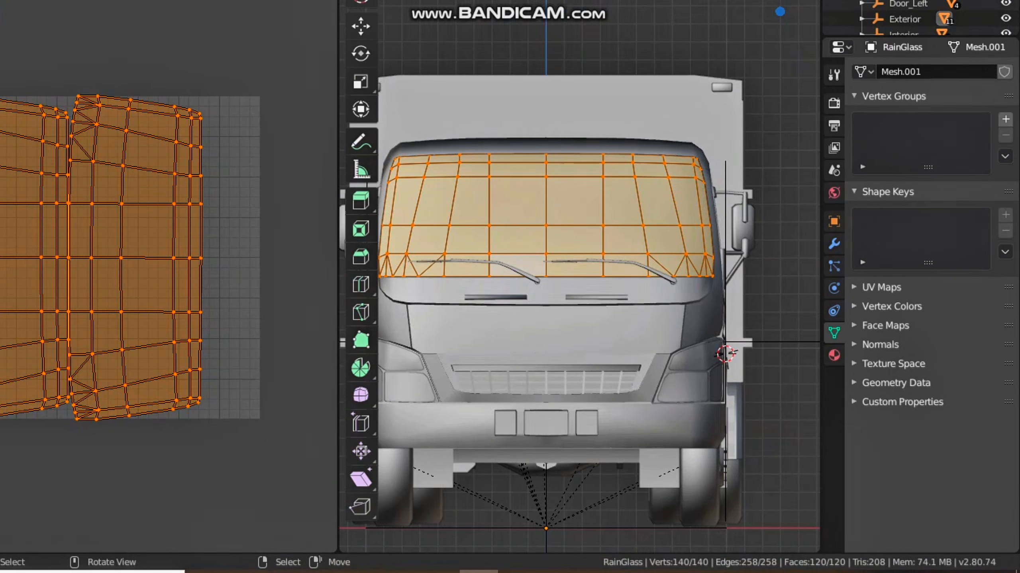
{"action": "middle_click_drag", "start_coordinate": [668, 153], "coordinate": [702, 151], "text": "shift"}
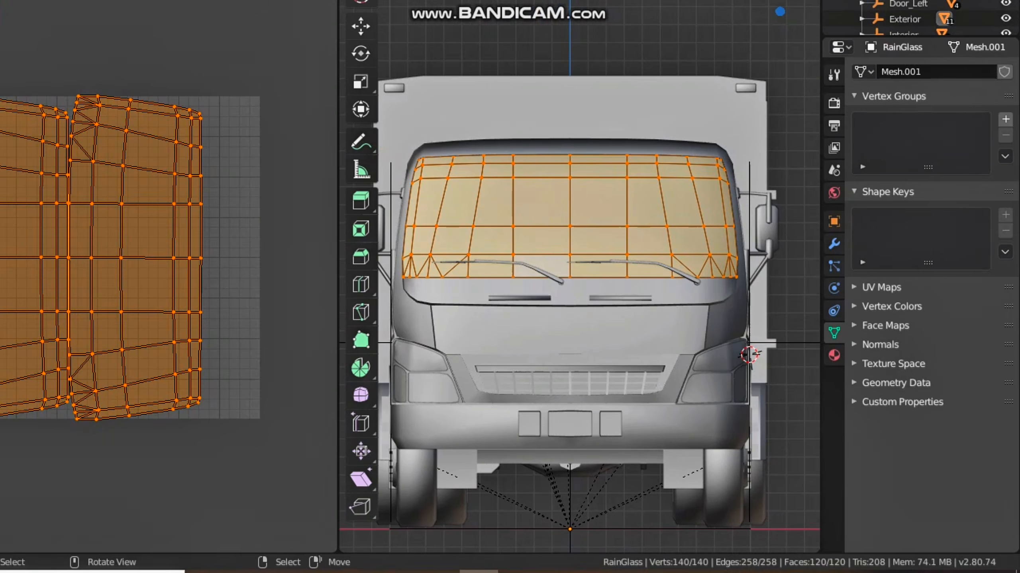
Step: Apply Smart UV Project to the windshield with a 66 angle limit and zero island margin
{"action": "key", "text": "u"}
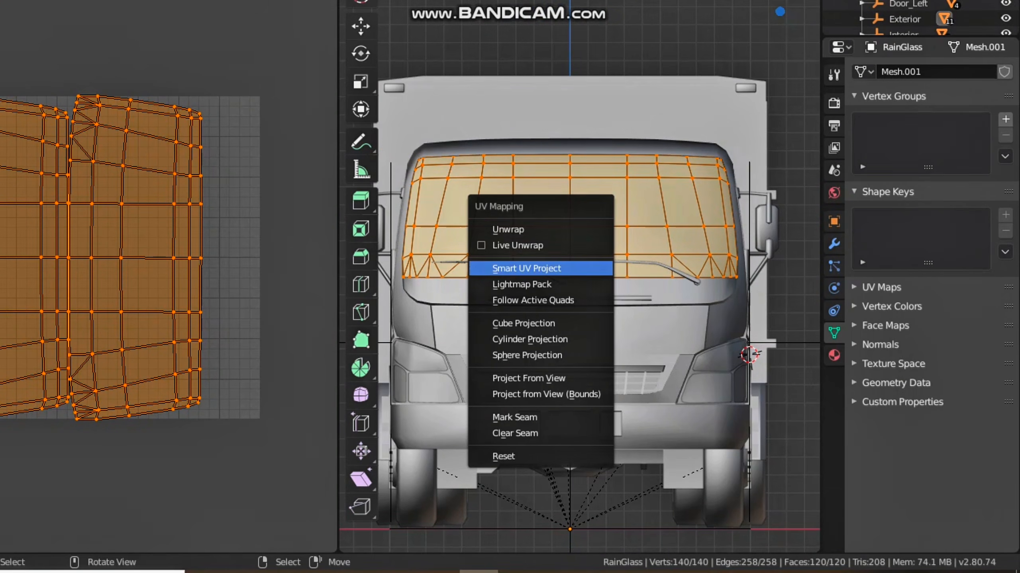
{"action": "key", "text": "Return"}
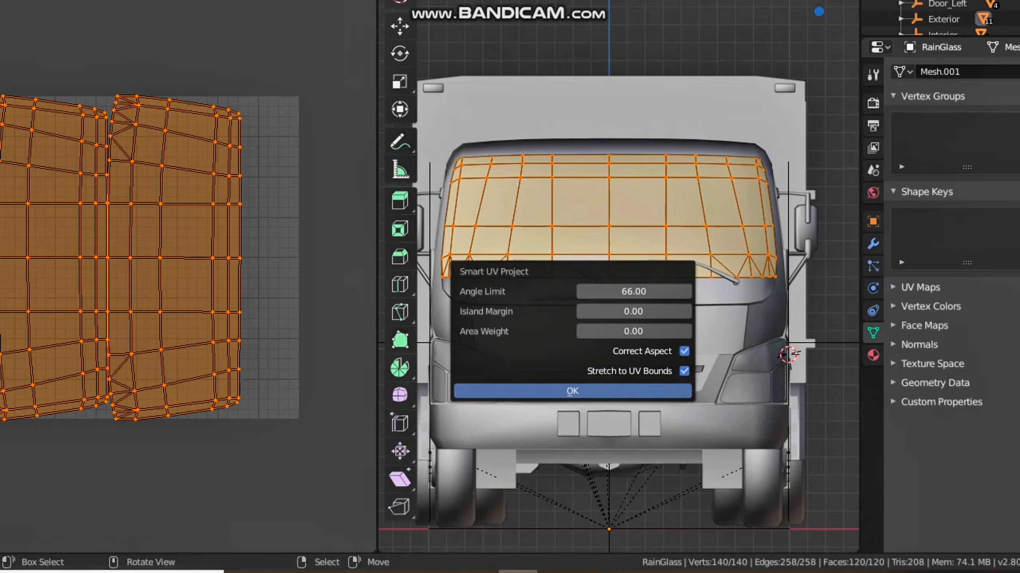
{"action": "key", "text": "Return"}
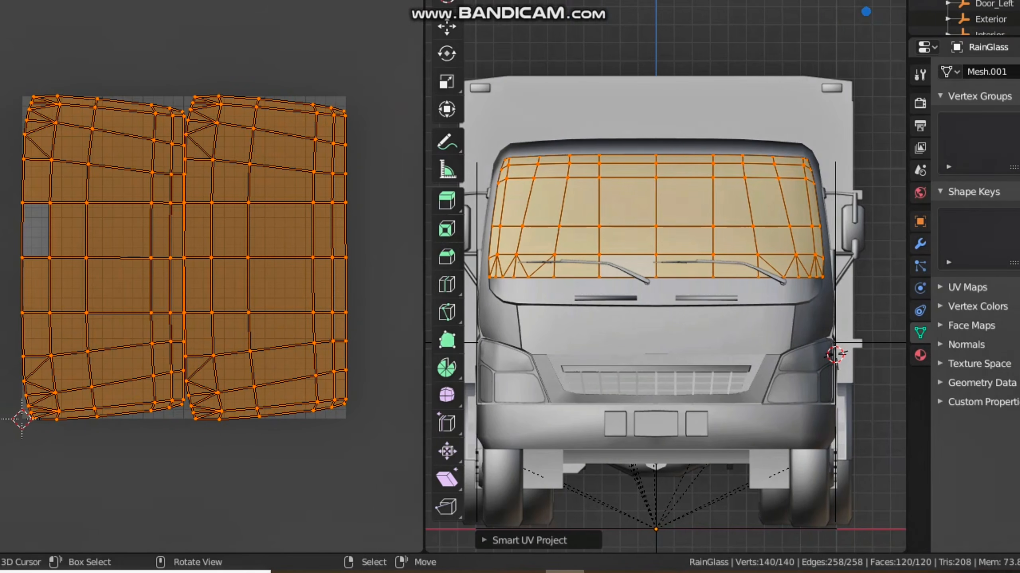
Step: Map the windshield's UVs with Project From View from the front and inspect the projected layout
{"action": "key", "text": "u"}
{"action": "key", "text": "Down"}
{"action": "key", "text": "Down"}
{"action": "key", "text": "Down"}
{"action": "key", "text": "Down"}
{"action": "key", "text": "Down"}
{"action": "key", "text": "Down"}
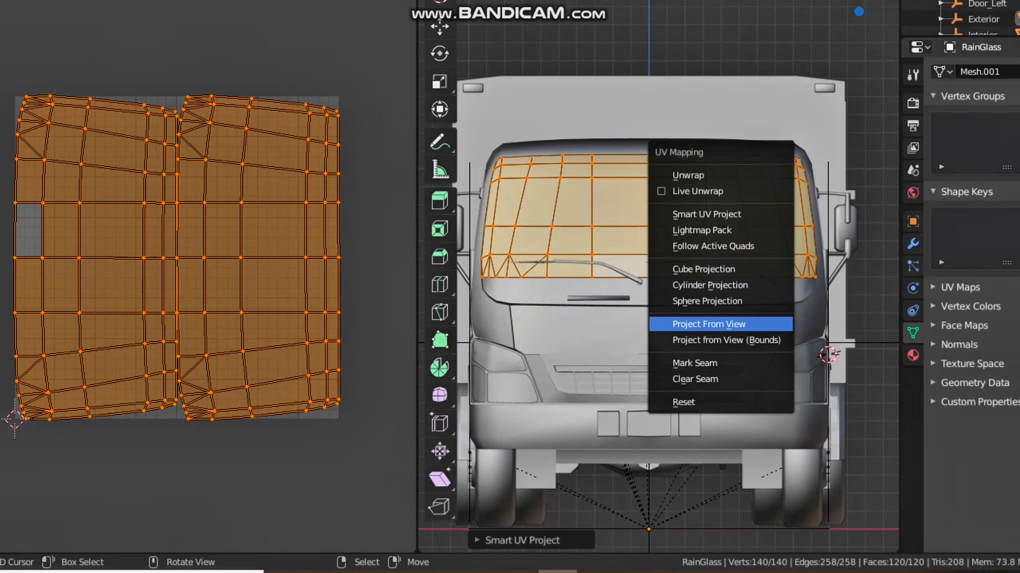
{"action": "key", "text": "Return"}
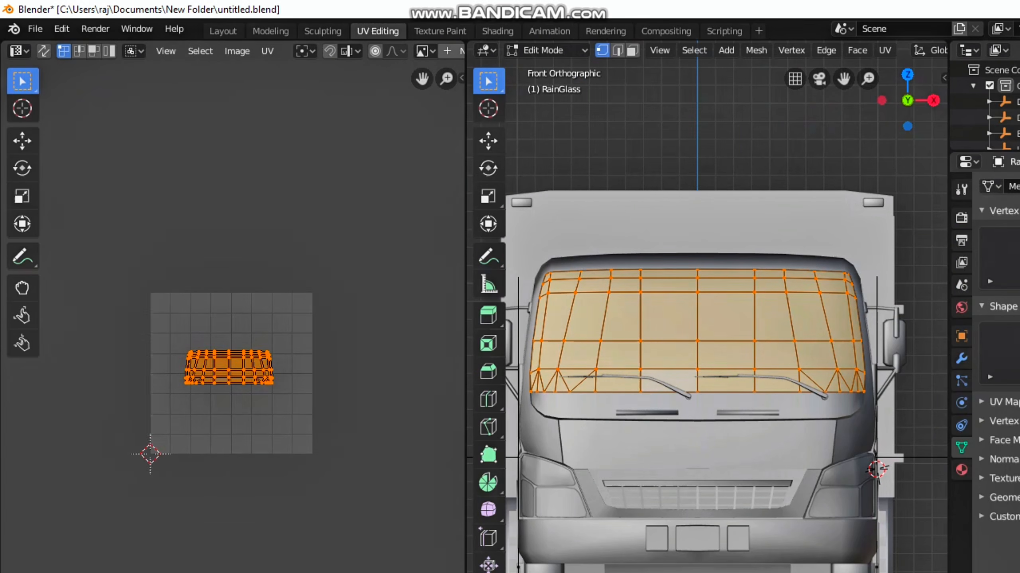
{"action": "scroll", "coordinate": [243, 341], "scroll_direction": "down", "scroll_amount": 5}
{"action": "scroll", "coordinate": [244, 342], "scroll_direction": "up", "scroll_amount": 14}
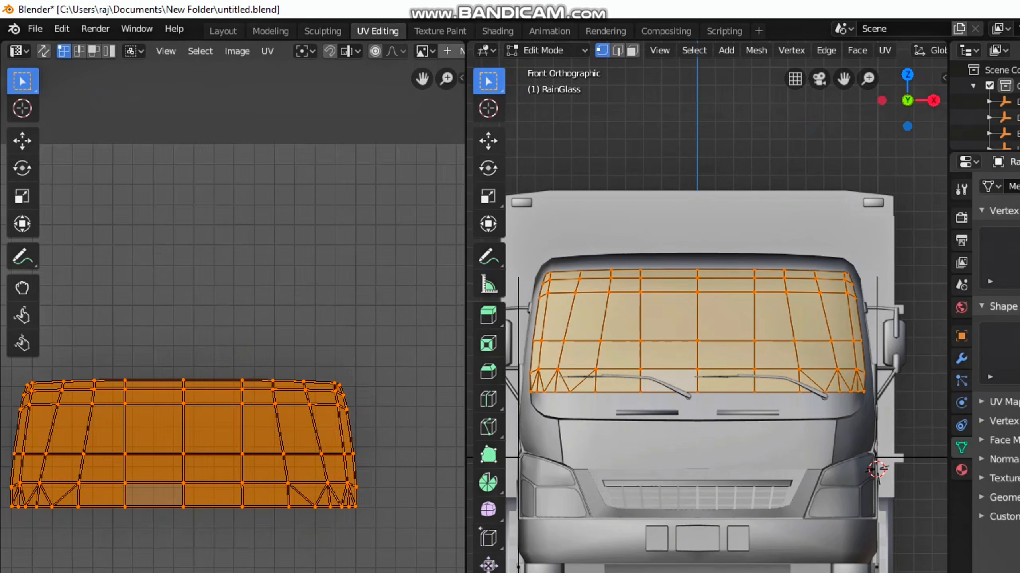
{"action": "scroll", "coordinate": [244, 341], "scroll_direction": "down", "scroll_amount": 1}
{"action": "scroll", "coordinate": [231, 359], "scroll_direction": "down", "scroll_amount": 1}
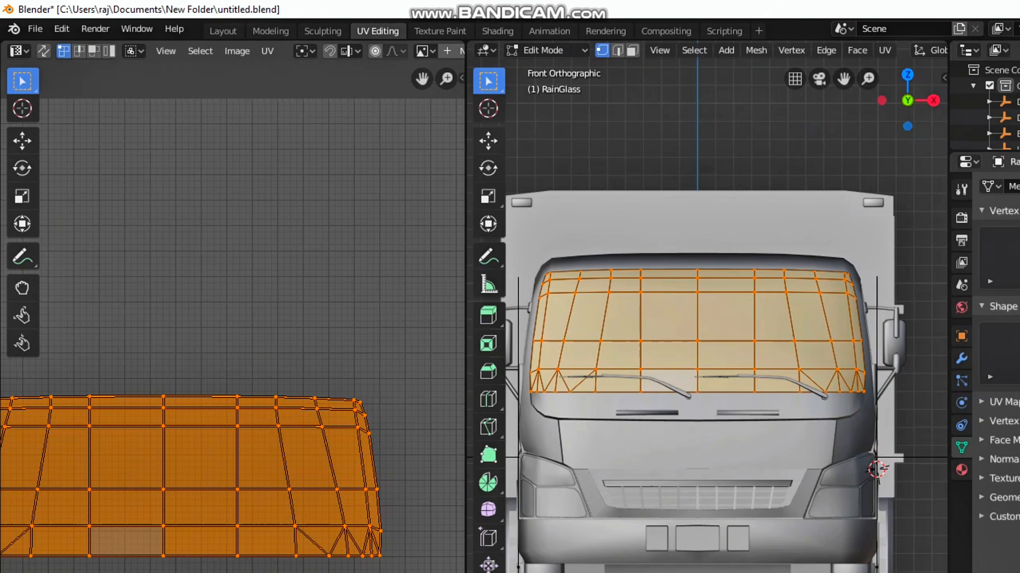
{"action": "scroll", "coordinate": [239, 387], "scroll_direction": "up", "scroll_amount": 1}
{"action": "scroll", "coordinate": [237, 381], "scroll_direction": "down", "scroll_amount": 1}
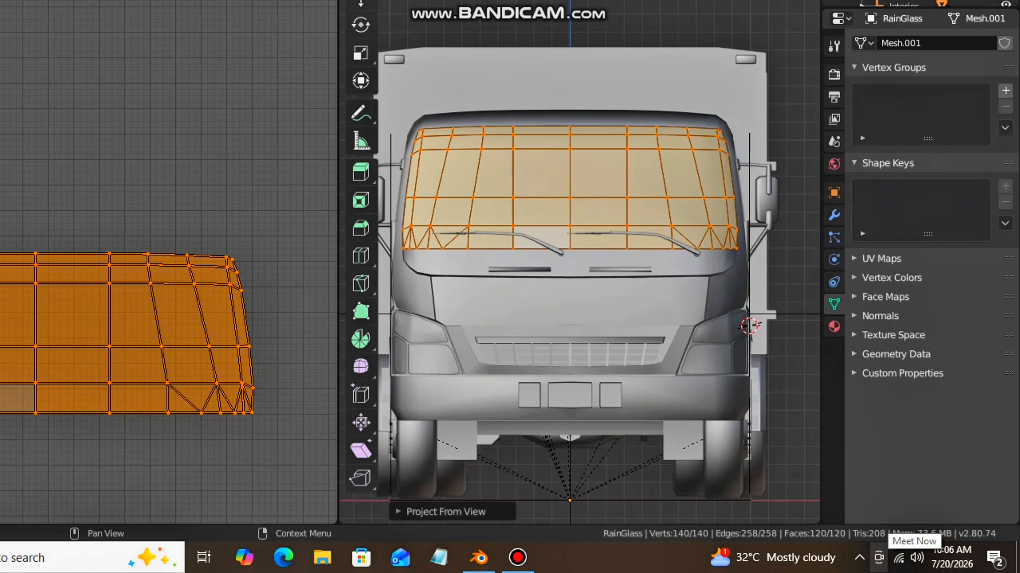
Step: Disconnect the computer from its Wi-Fi network and close the network list
{"action": "left_click", "coordinate": [898, 558]}
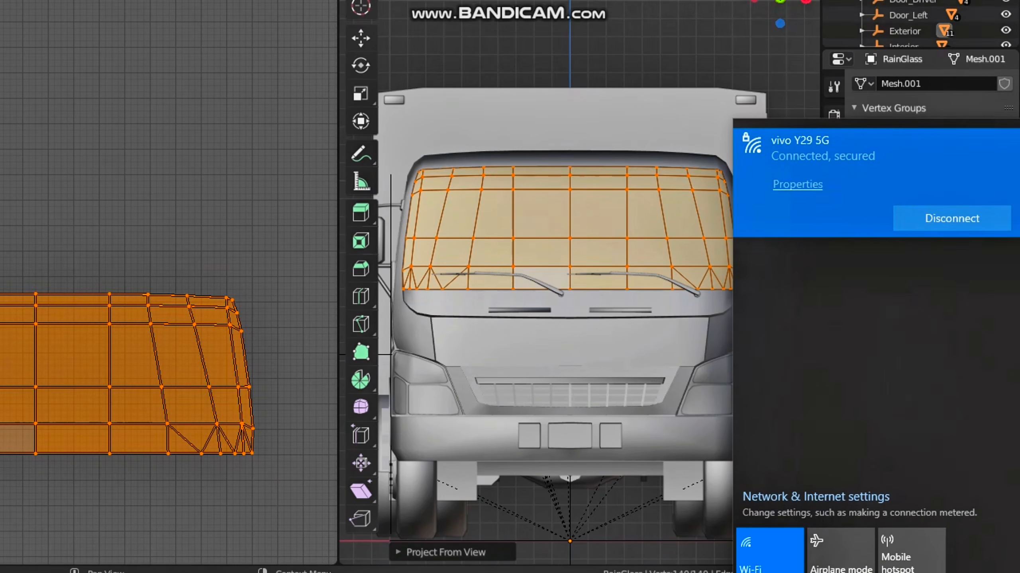
{"action": "left_click", "coordinate": [952, 218]}
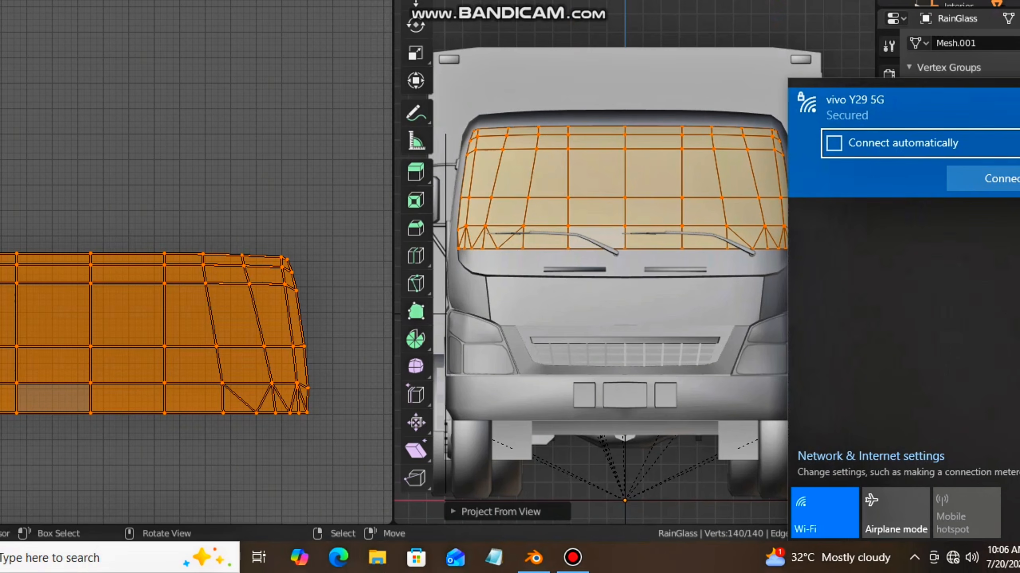
{"action": "left_click", "coordinate": [804, 325]}
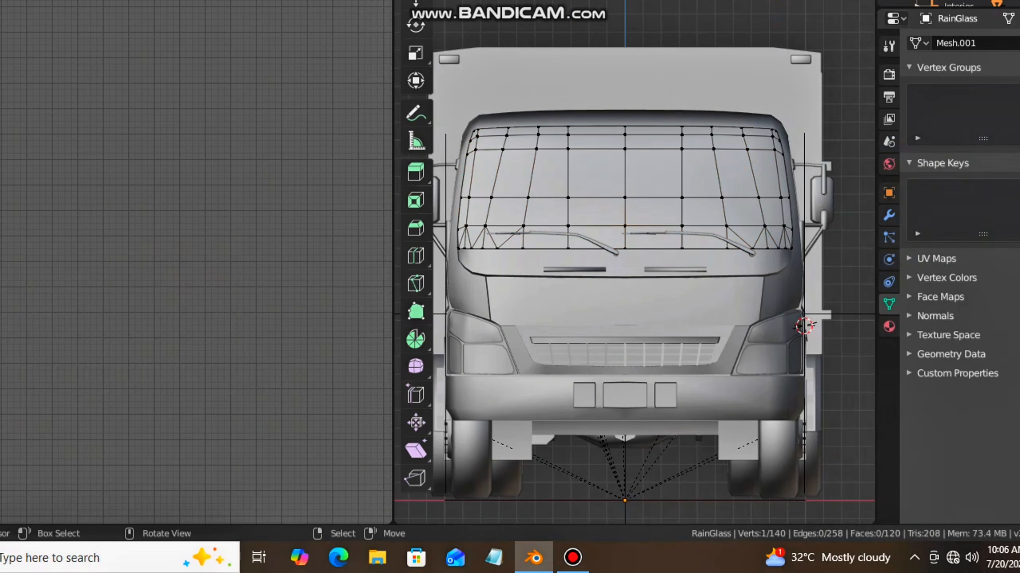
Step: Switch mesh editing from the windshield to the wiper_R object and select all of its geometry
{"action": "key", "text": "Tab"}
{"action": "right_click", "coordinate": [576, 235]}
{"action": "key", "text": "Tab"}
{"action": "key", "text": "alt+a"}
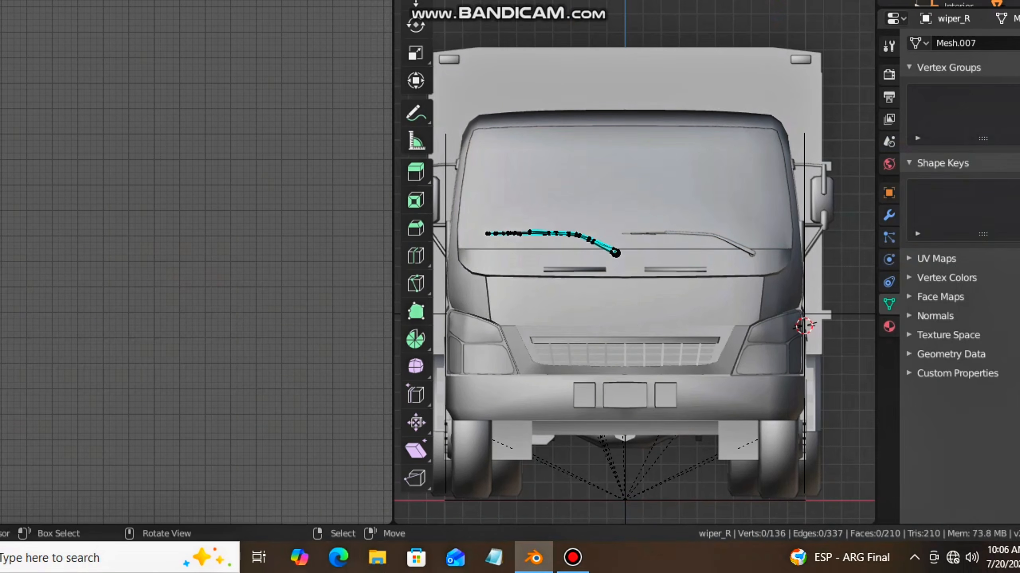
{"action": "key", "text": "a"}
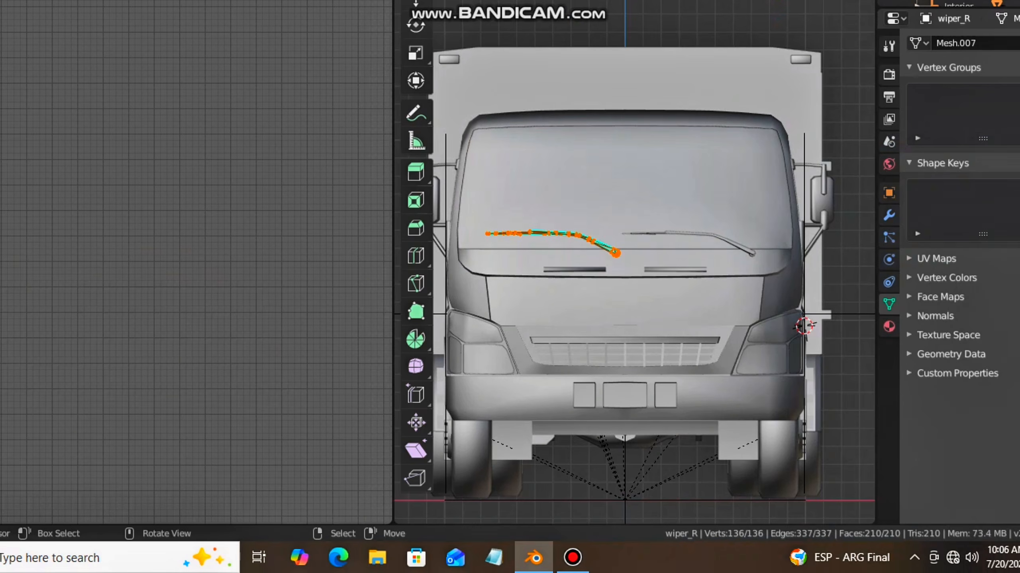
Step: Unwrap the selected wiper mesh with the standard Unwrap method and inspect its whole UV layout
{"action": "key", "text": "u"}
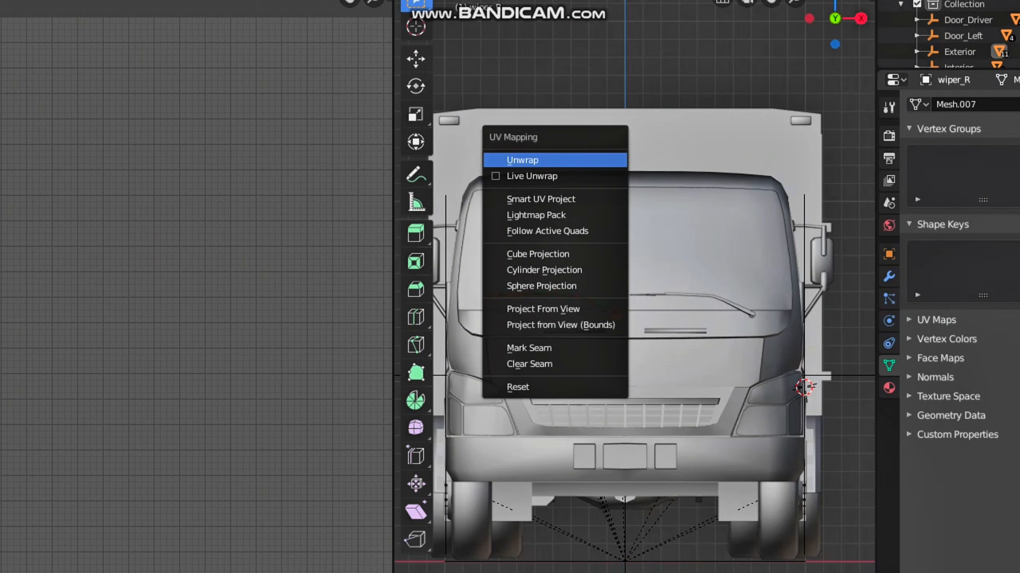
{"action": "left_click", "coordinate": [555, 159]}
{"action": "scroll", "coordinate": [195, 282], "scroll_direction": "down", "scroll_amount": 5}
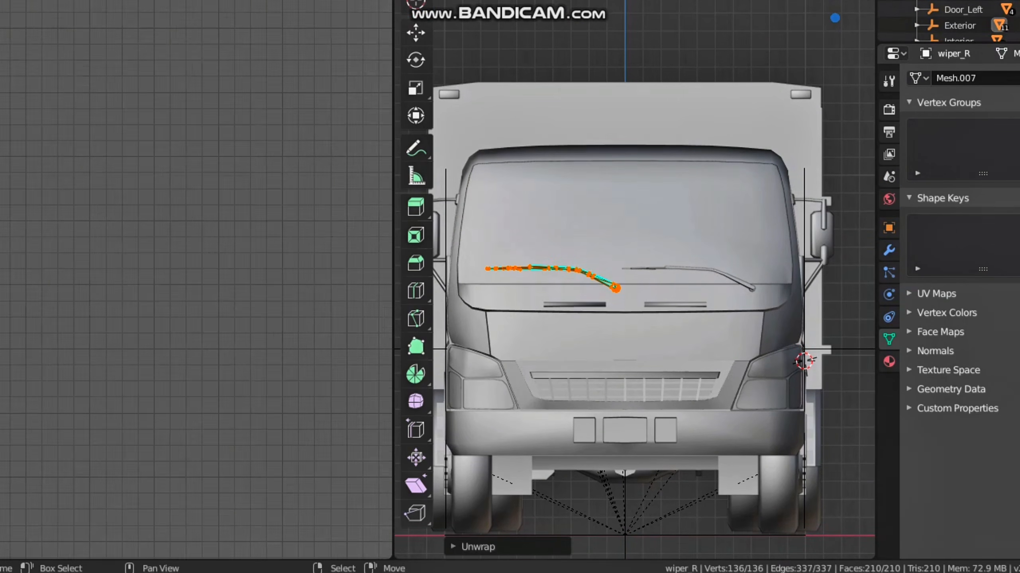
{"action": "scroll", "coordinate": [160, 281], "scroll_direction": "down", "scroll_amount": 10}
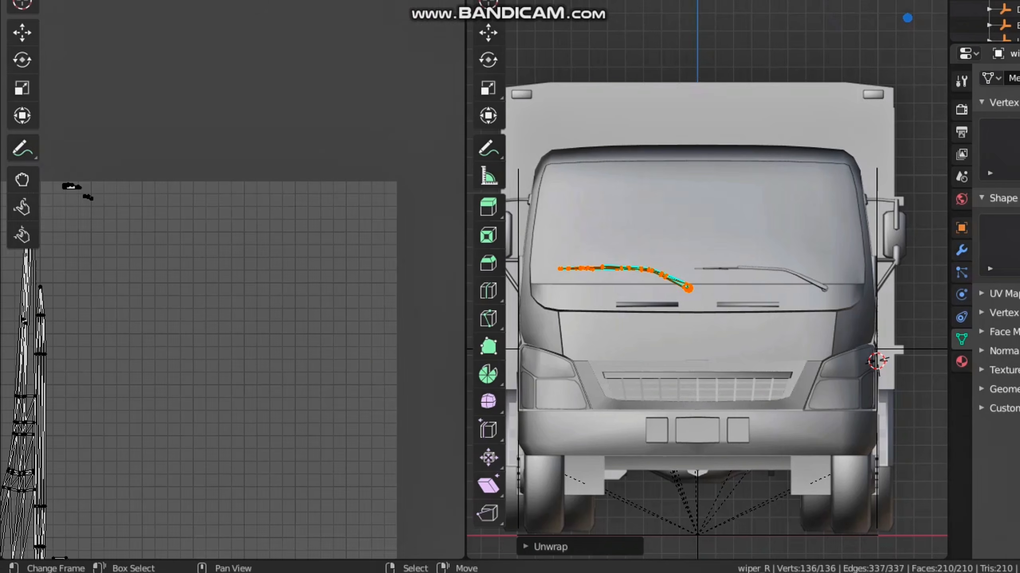
{"action": "scroll", "coordinate": [235, 384], "scroll_direction": "down", "scroll_amount": 3}
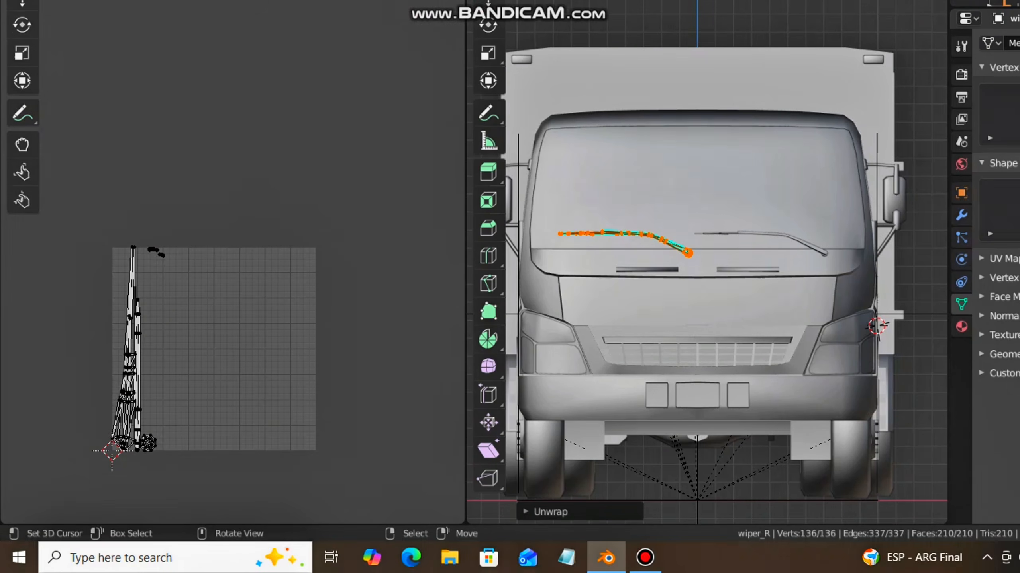